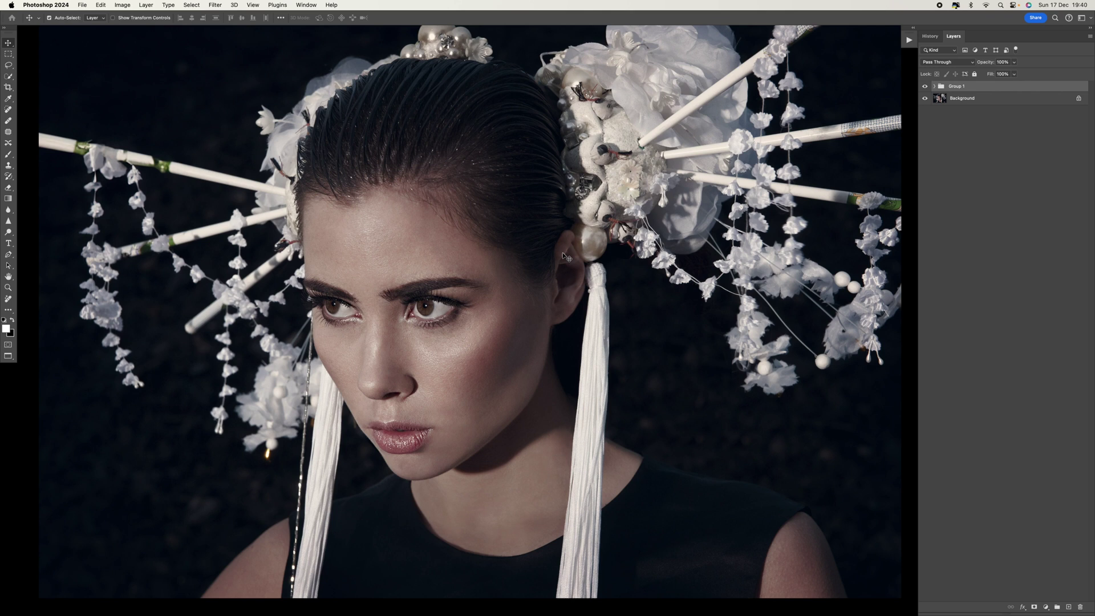
# Add a Curves adjustment layer with a gentle S-curve: lower the shadow point, raise the highlight point, set the midpoint to input 130, output 124
pyautogui.click(1052, 604)
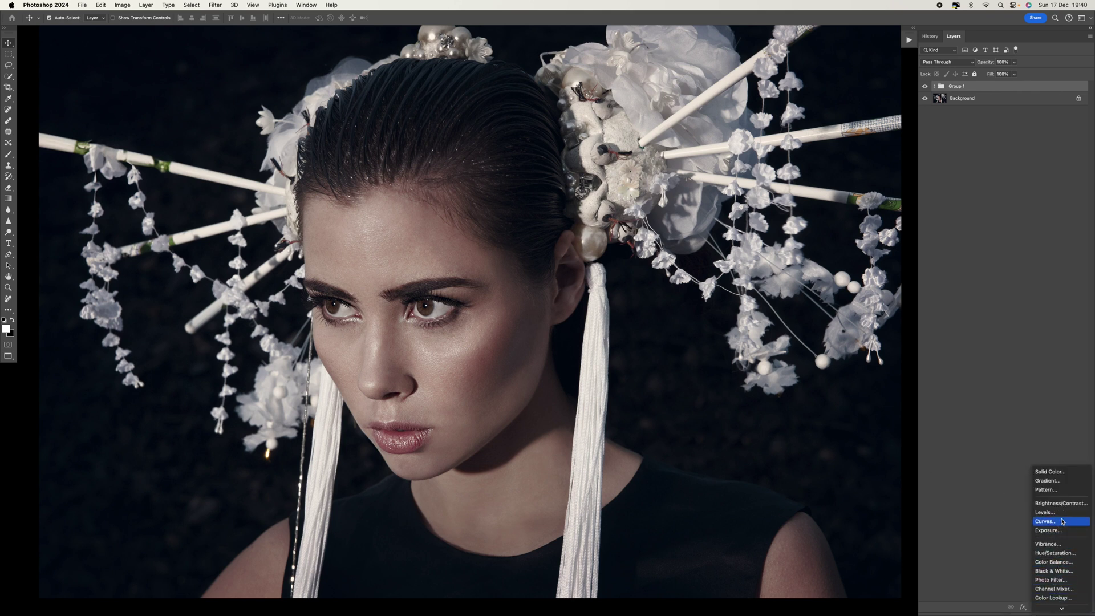
pyautogui.click(1062, 521)
pyautogui.click(850, 113)
pyautogui.click(823, 139)
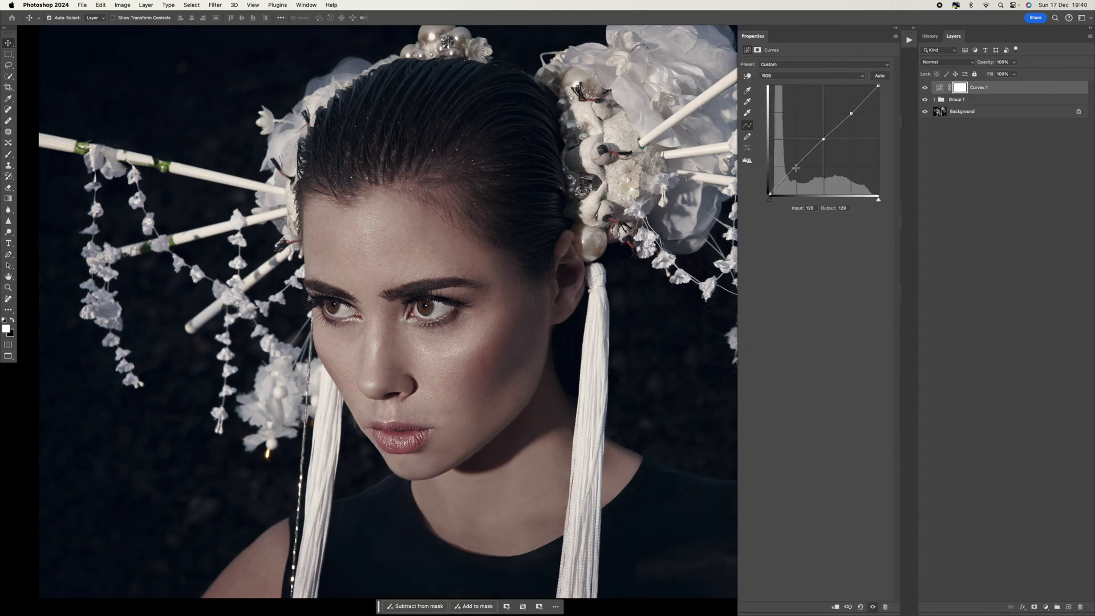
pyautogui.moveTo(796, 165); pyautogui.dragTo(797, 169)
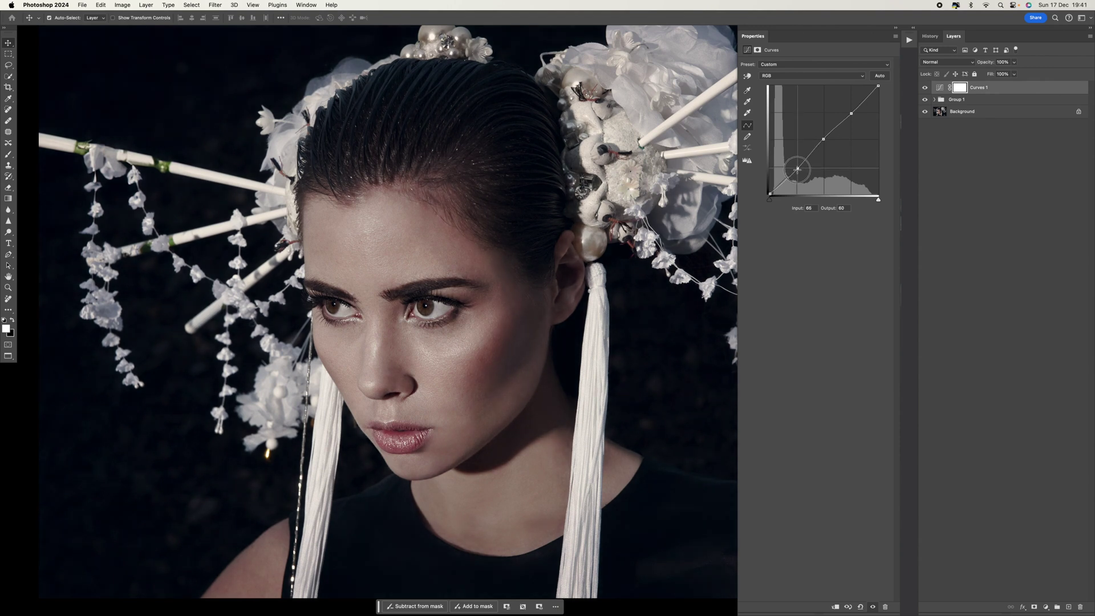
pyautogui.moveTo(851, 113); pyautogui.dragTo(825, 143)
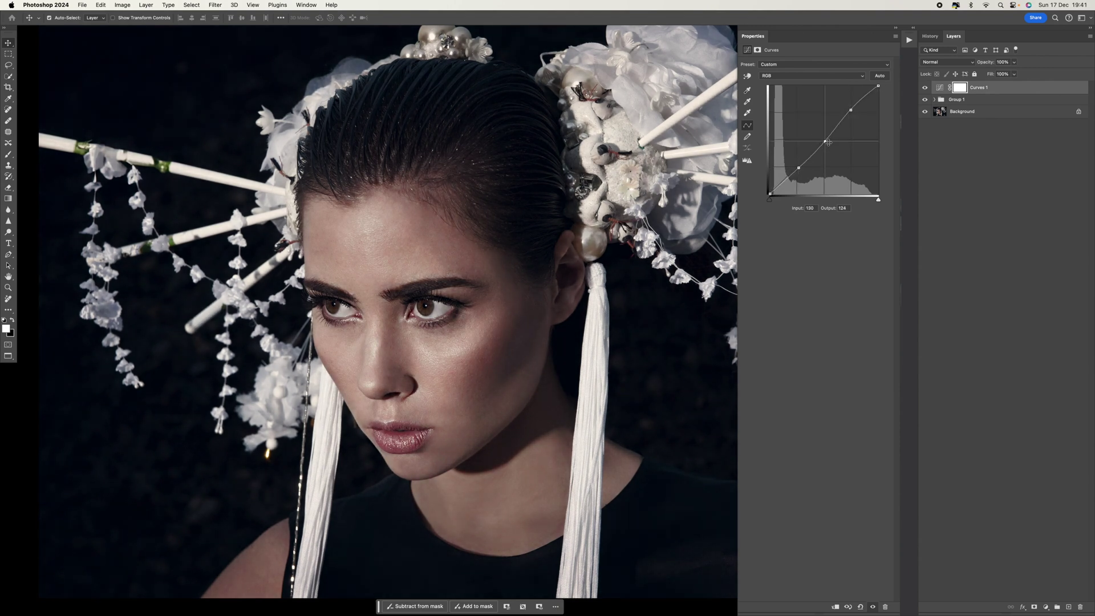
# Compare the image with and without the Curves adjustment to judge the added contrast
pyautogui.click(925, 88)
pyautogui.click(925, 87)
pyautogui.click(925, 88)
pyautogui.click(925, 87)
pyautogui.click(925, 88)
pyautogui.click(925, 88)
pyautogui.click(925, 88)
pyautogui.click(925, 88)
pyautogui.click(925, 87)
pyautogui.click(925, 88)
pyautogui.click(925, 88)
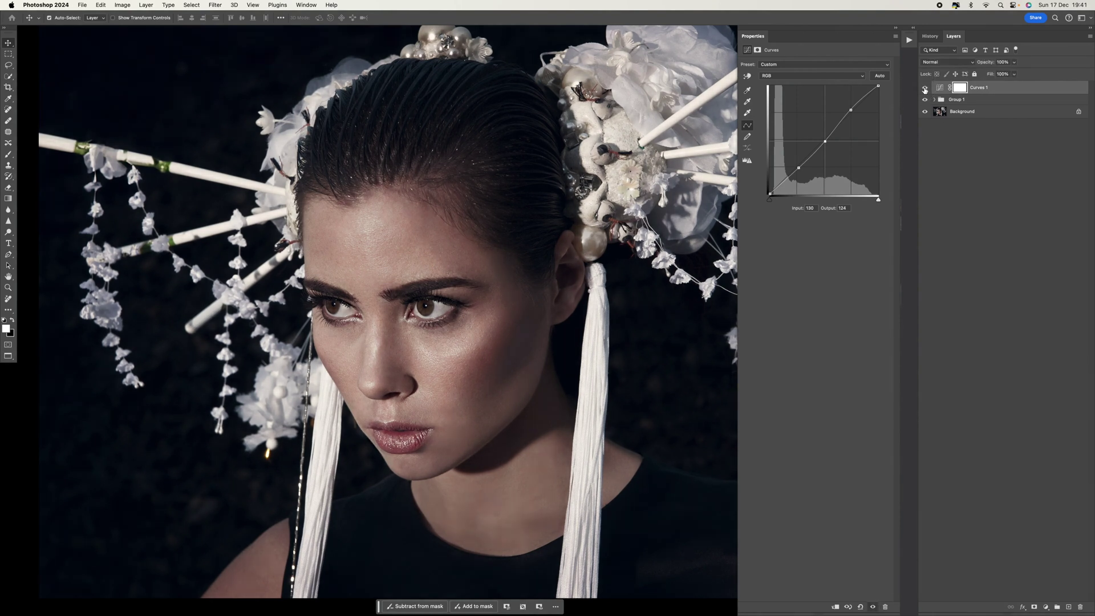
# Lift the curve's shadow point slightly to input 65, output 63, and check the portrait with and without the adjustment
pyautogui.click(798, 167)
pyautogui.moveTo(798, 167); pyautogui.dragTo(796, 167)
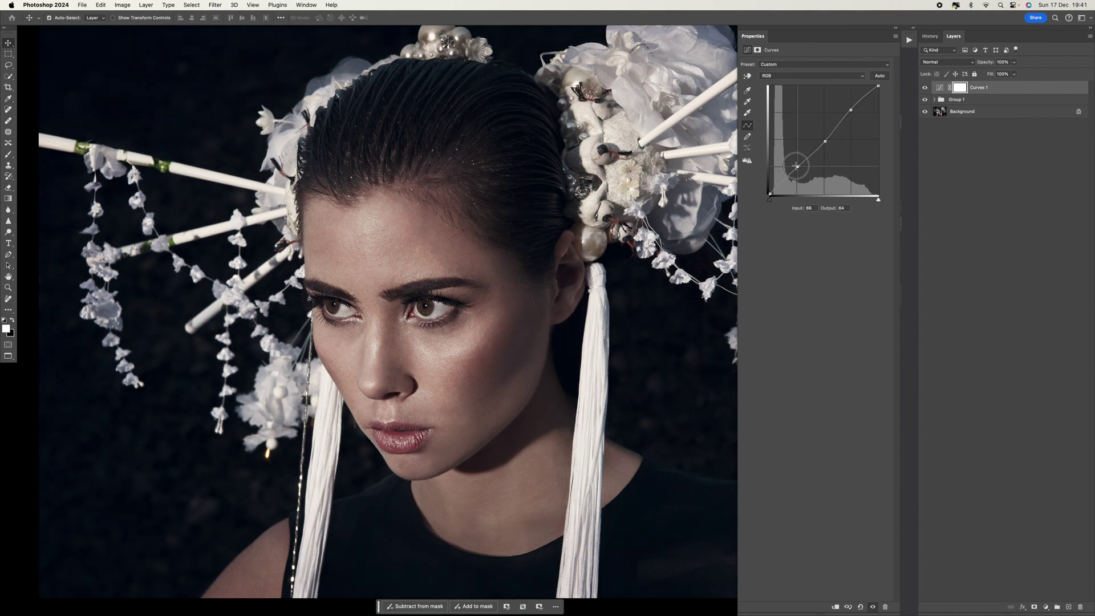
pyautogui.click(925, 88)
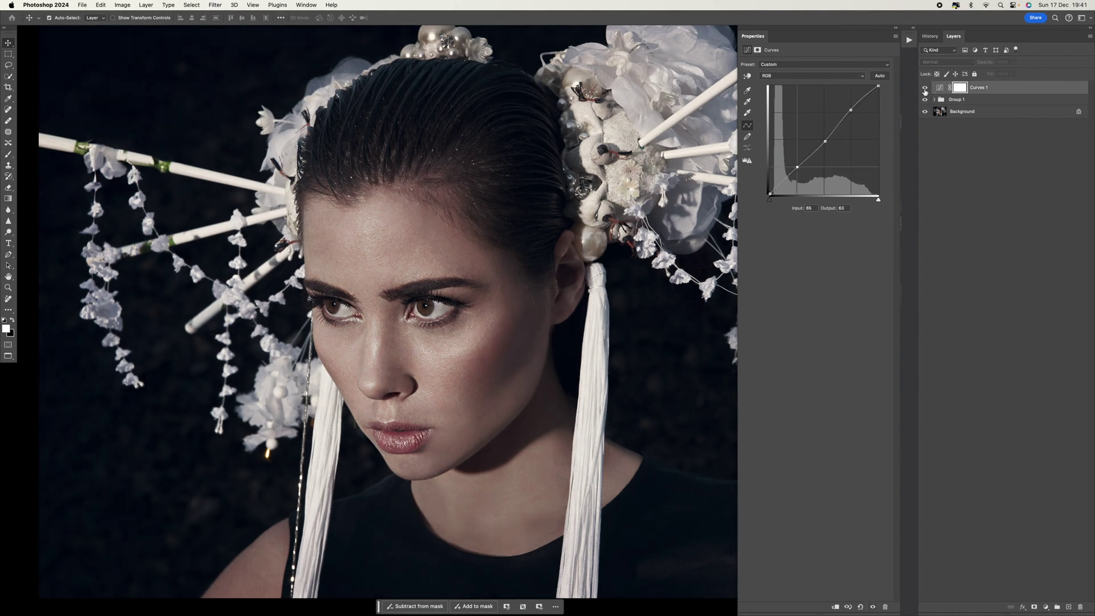
pyautogui.click(925, 89)
pyautogui.click(924, 90)
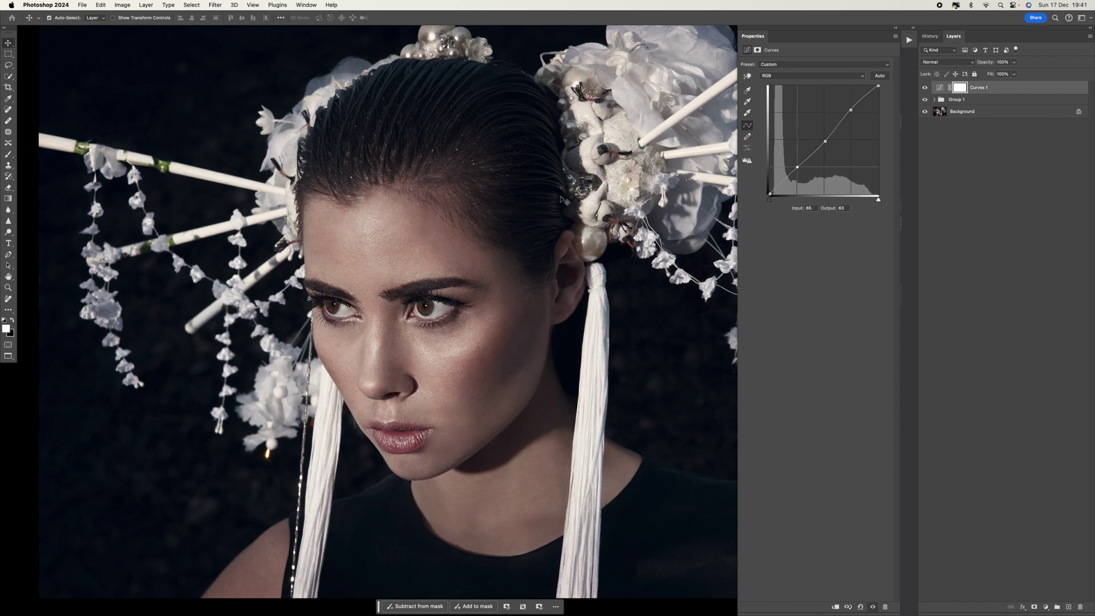
pyautogui.click(926, 89)
pyautogui.click(925, 90)
pyautogui.click(895, 28)
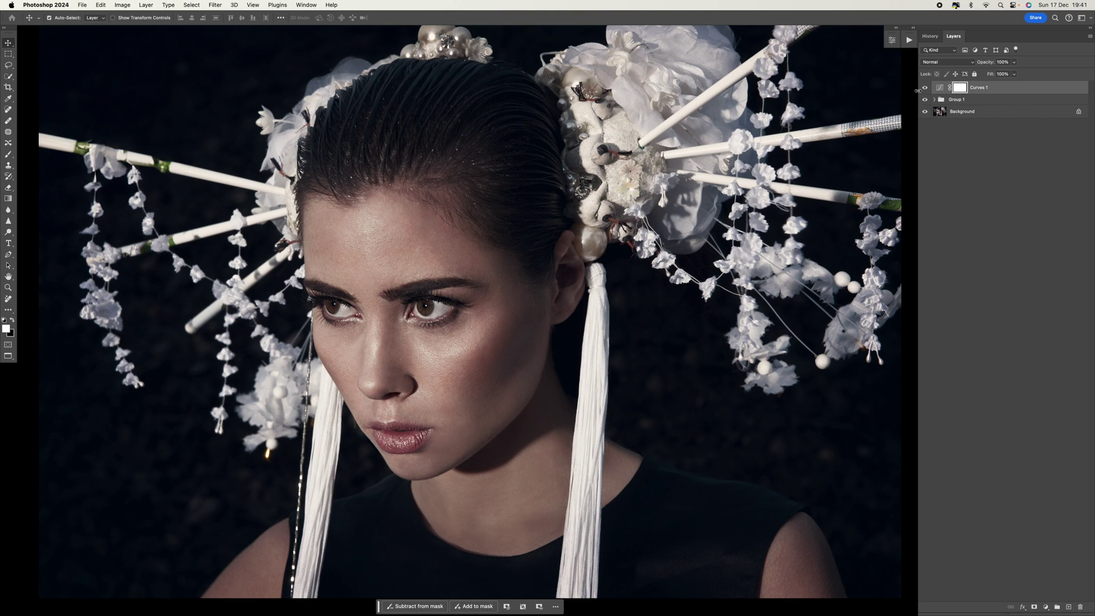
pyautogui.click(924, 88)
pyautogui.click(924, 88)
pyautogui.click(924, 89)
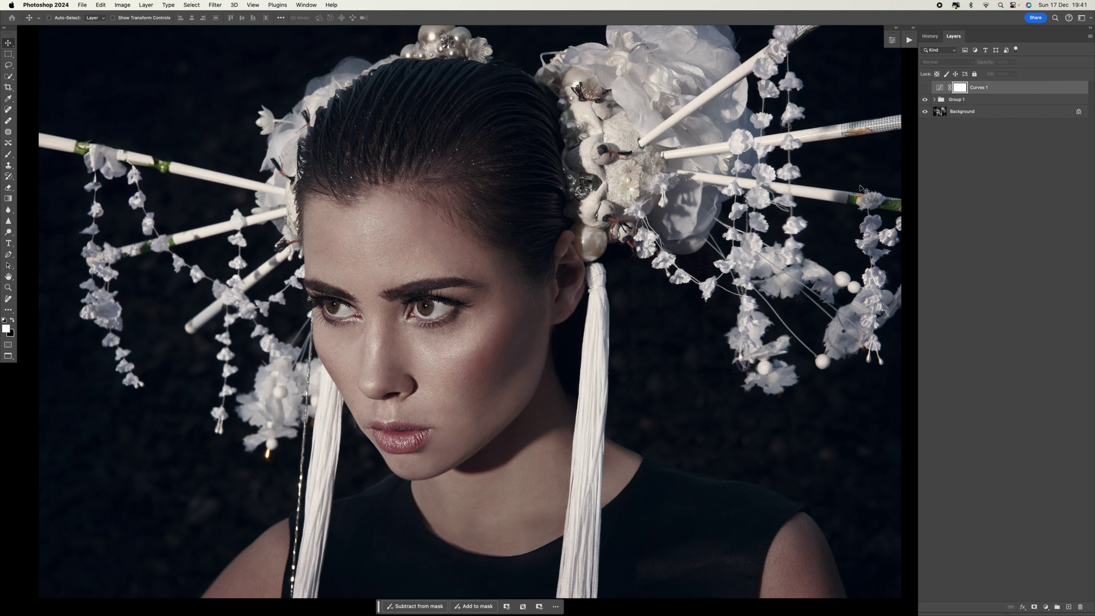
# Compare the whole face with and without the retouching in Group 1, leaving the Curves layer hidden
pyautogui.press('super+equal')
pyautogui.hscroll(-2, 864, 189)
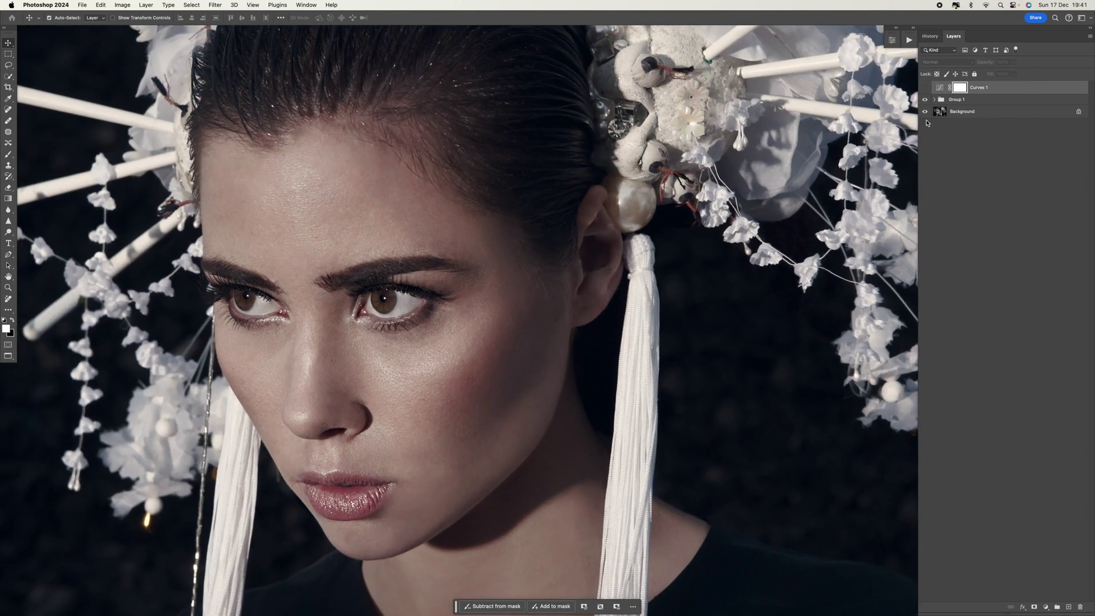
pyautogui.click(926, 103)
pyautogui.hscroll(-5, 578, 153)
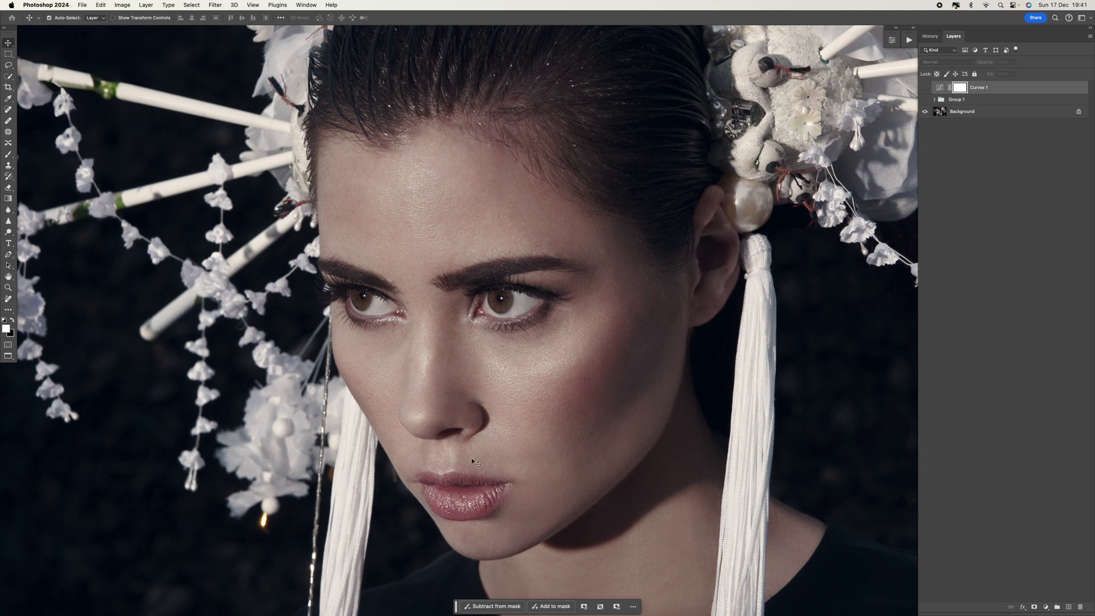
pyautogui.click(926, 103)
pyautogui.click(926, 101)
pyautogui.click(926, 101)
# Examine the skin around the eyes, nose and cheek up close with Group 1 shown and hidden
pyautogui.press('super+equal')
pyautogui.press('super+equal')
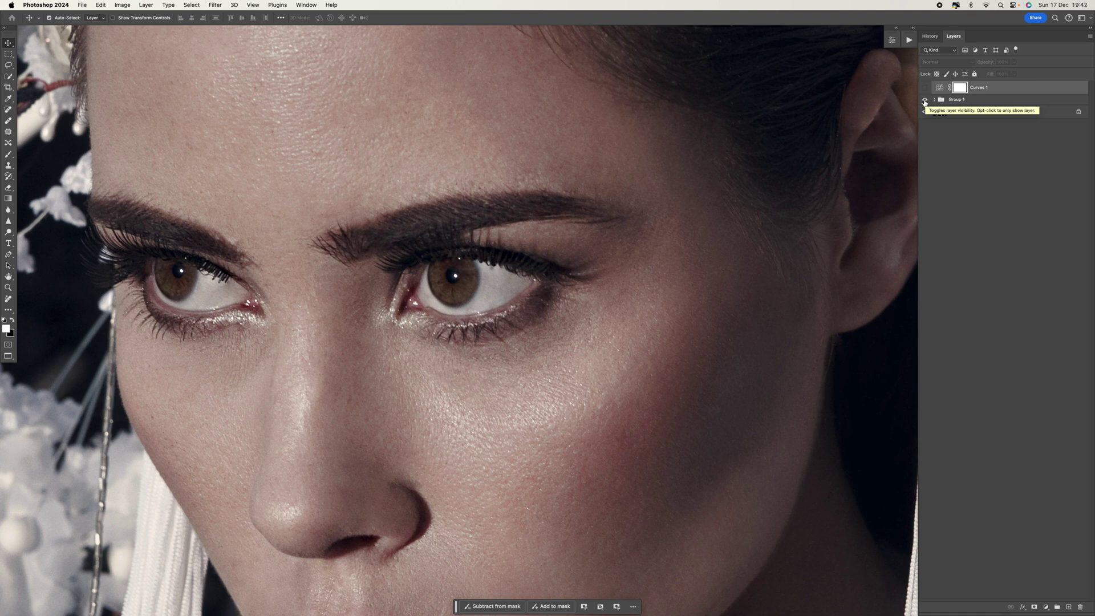
pyautogui.hscroll(-5, 819, 125)
pyautogui.hscroll(2, 867, 117)
pyautogui.scroll(-1, 867, 116)
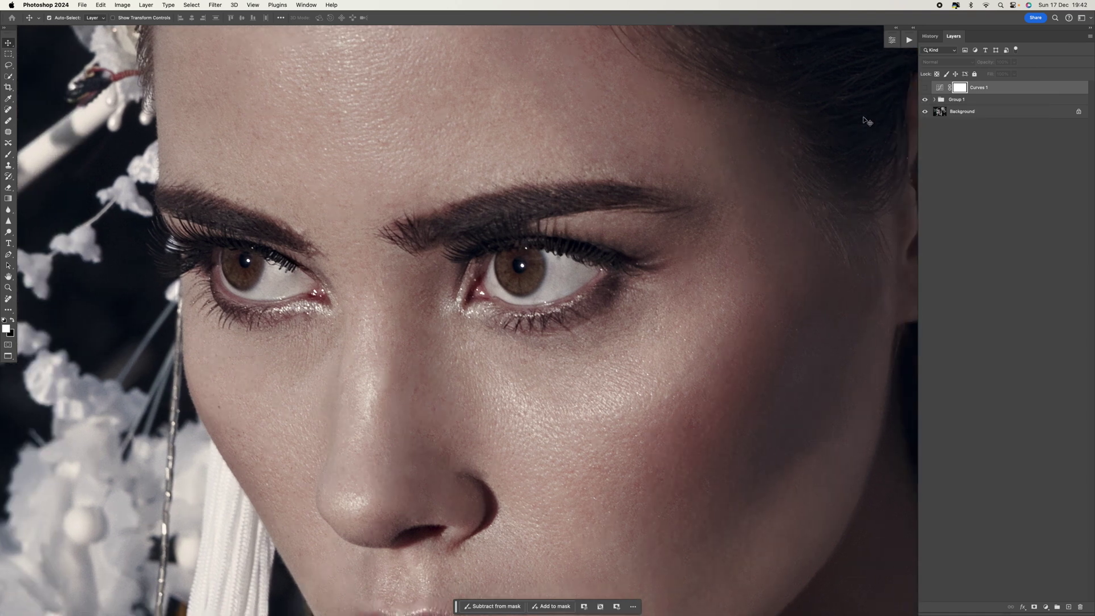
pyautogui.click(925, 101)
pyautogui.click(924, 101)
pyautogui.click(925, 101)
pyautogui.click(925, 101)
pyautogui.click(925, 101)
pyautogui.click(925, 100)
# Stamp all visible layers into a new merged layer on top and delete Group 1
pyautogui.press('super+0')
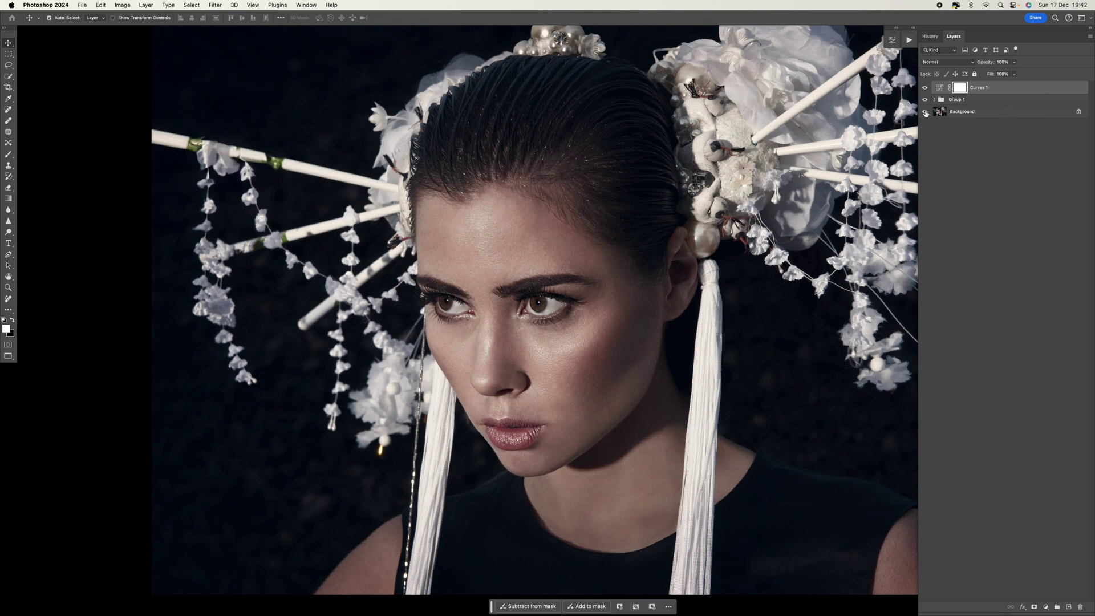
pyautogui.scroll(2, 804, 298)
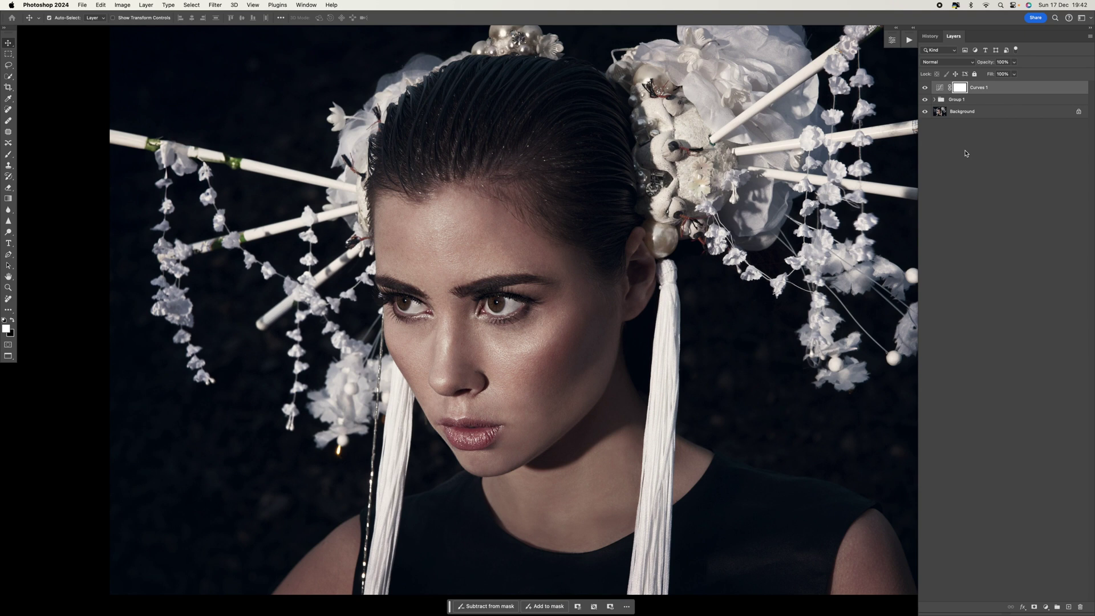
pyautogui.press('super+alt+shift+e')
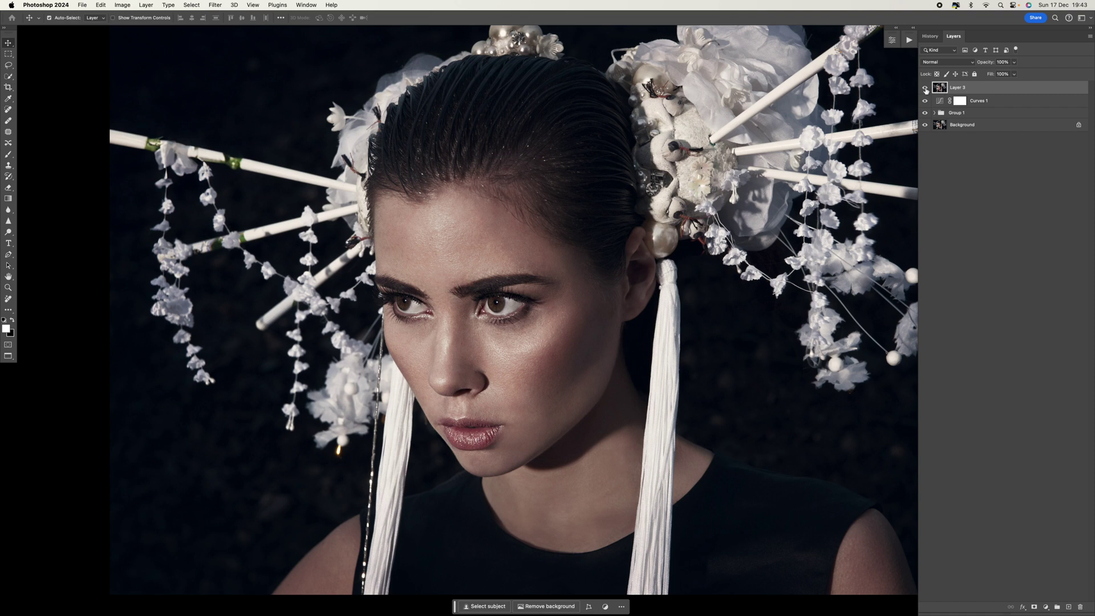
pyautogui.click(924, 113)
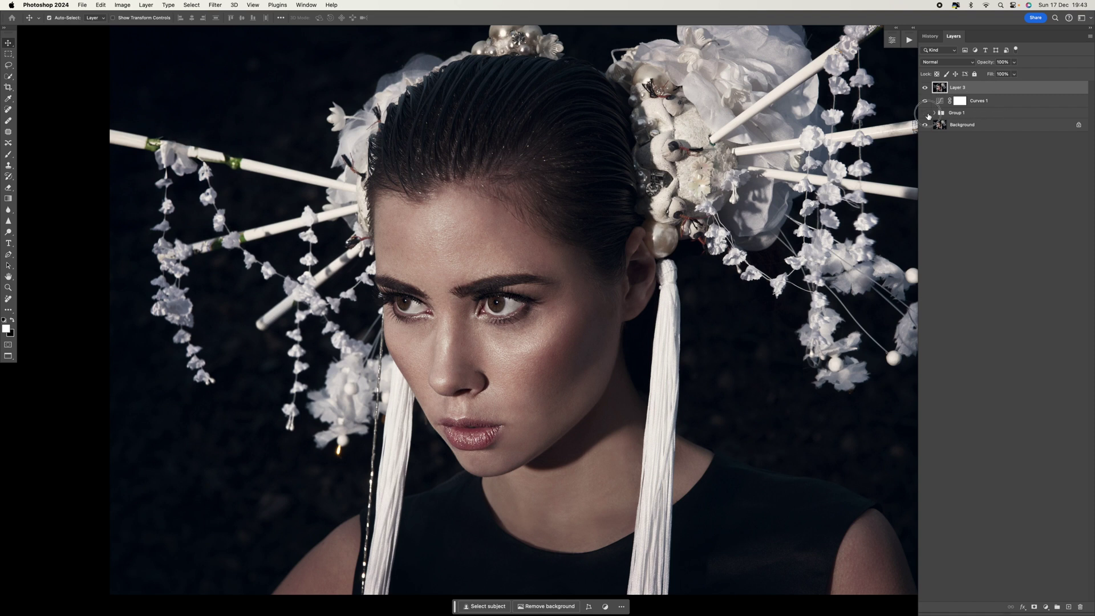
pyautogui.moveTo(1032, 115); pyautogui.dragTo(1080, 606)
# Open the Unsharp Mask filter for the merged Layer 3 and centre its preview on the model's eye
pyautogui.click(971, 87)
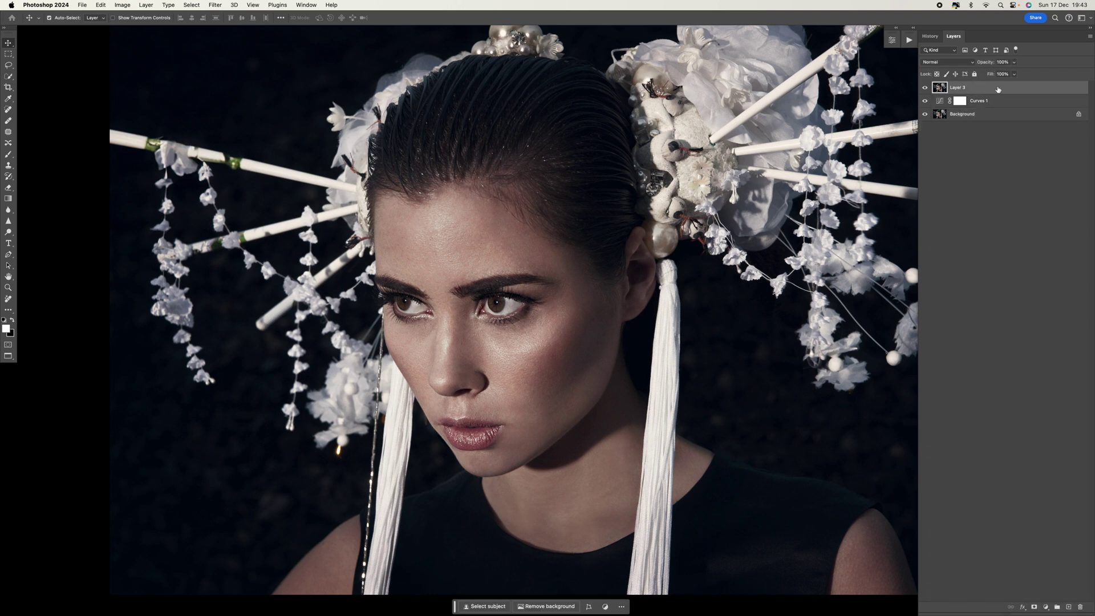
pyautogui.click(215, 5)
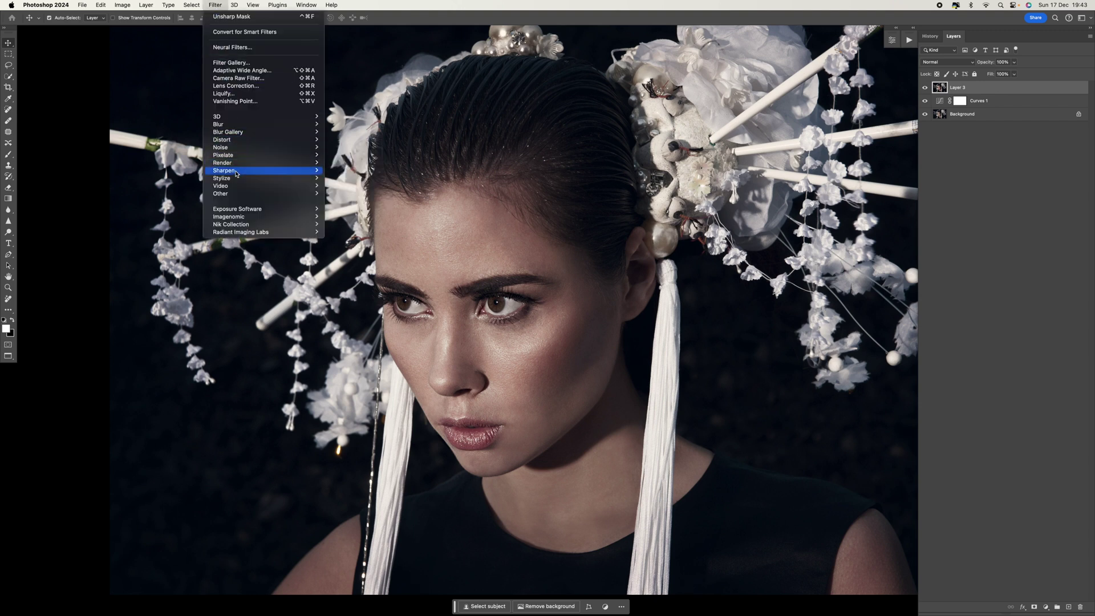
pyautogui.moveTo(236, 174)
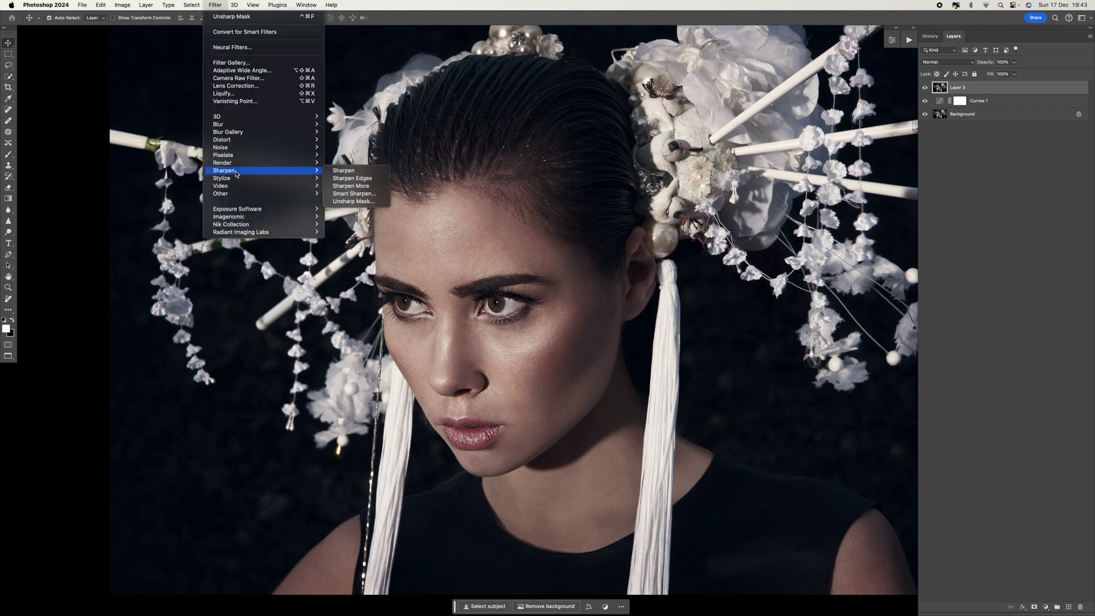
pyautogui.click(353, 203)
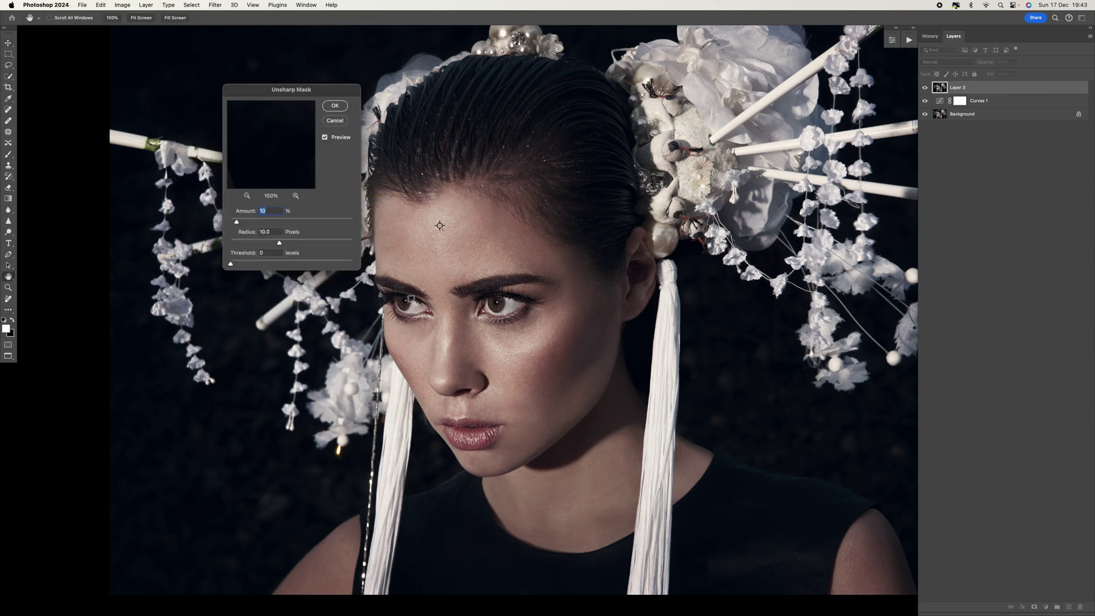
pyautogui.click(410, 301)
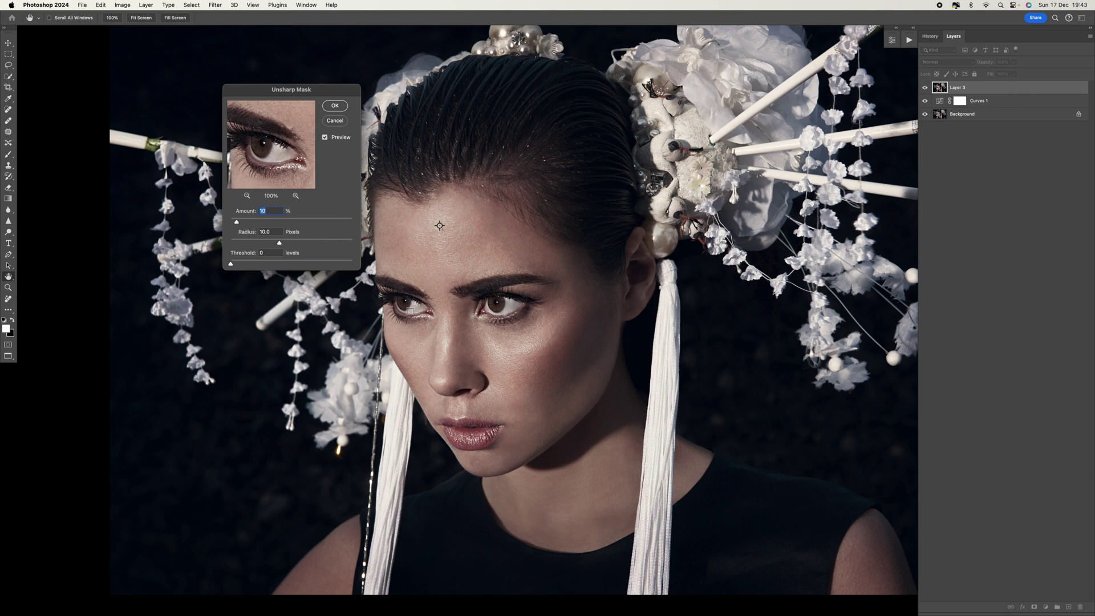
pyautogui.click(409, 303)
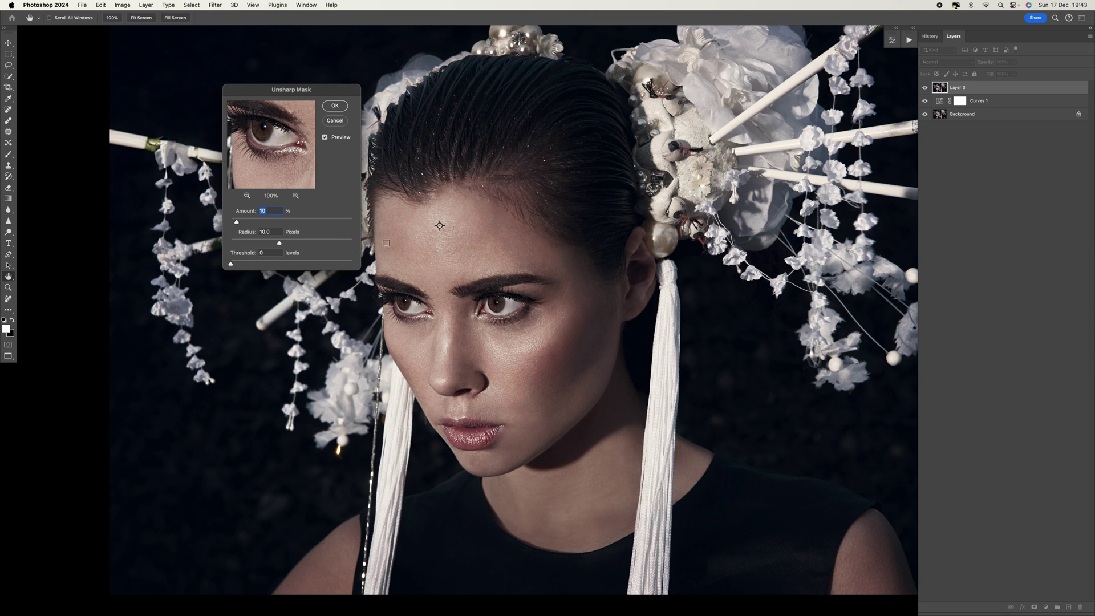
# Set the Unsharp Mask amount to 20% and radius to 20 pixels, check the eye in the preview, and apply the filter
pyautogui.moveTo(236, 222); pyautogui.dragTo(285, 243)
pyautogui.click(276, 232)
pyautogui.write('20')
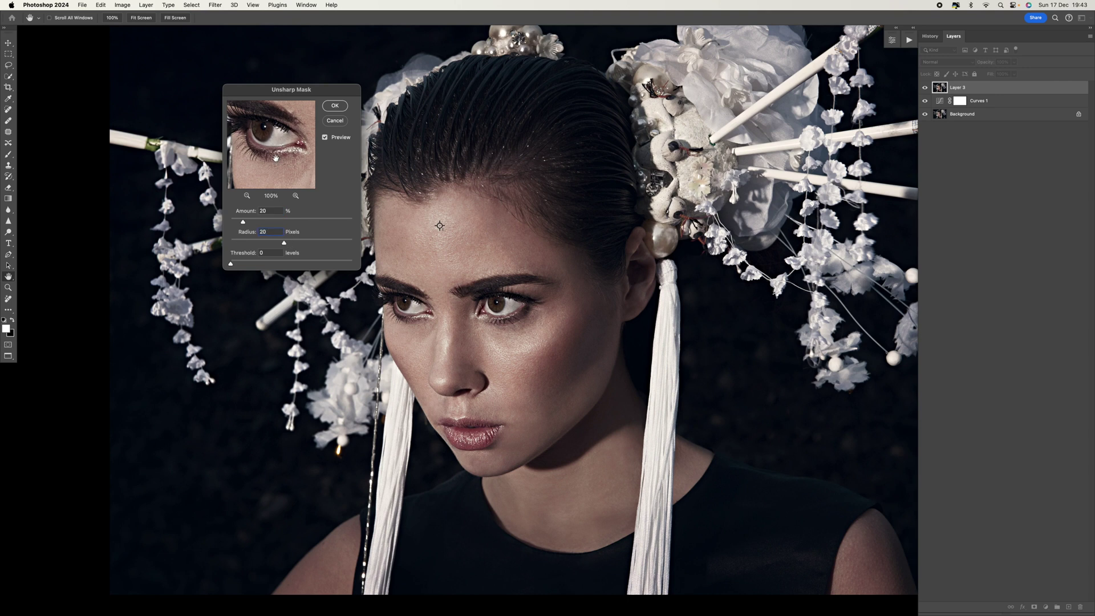
pyautogui.click(267, 141)
pyautogui.moveTo(266, 141); pyautogui.dragTo(276, 159)
pyautogui.click(277, 159)
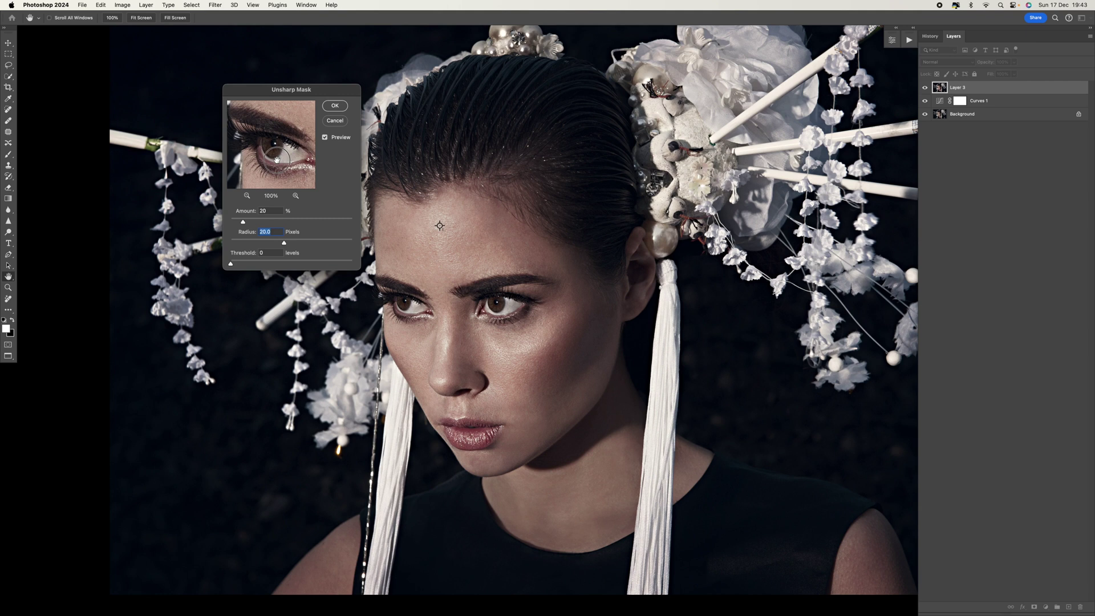
pyautogui.click(277, 159)
pyautogui.click(329, 107)
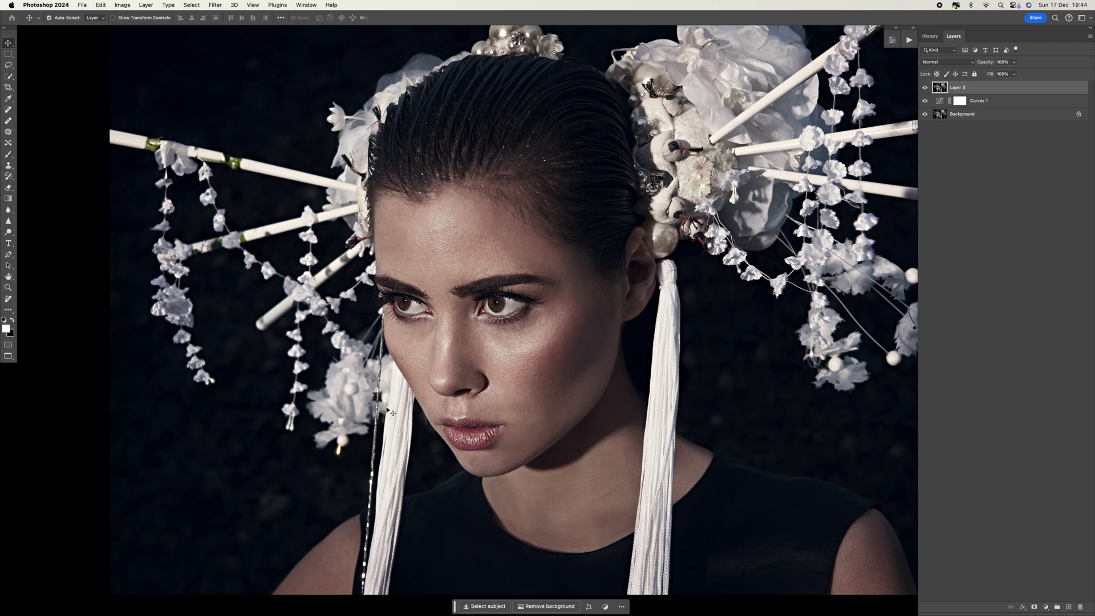
# Hide the sharpened Layer 3 behind a black layer mask and ready the Brush tool with the Soft Round tip
pyautogui.keyDown('alt'); pyautogui.click(1034, 608); pyautogui.keyUp('alt')
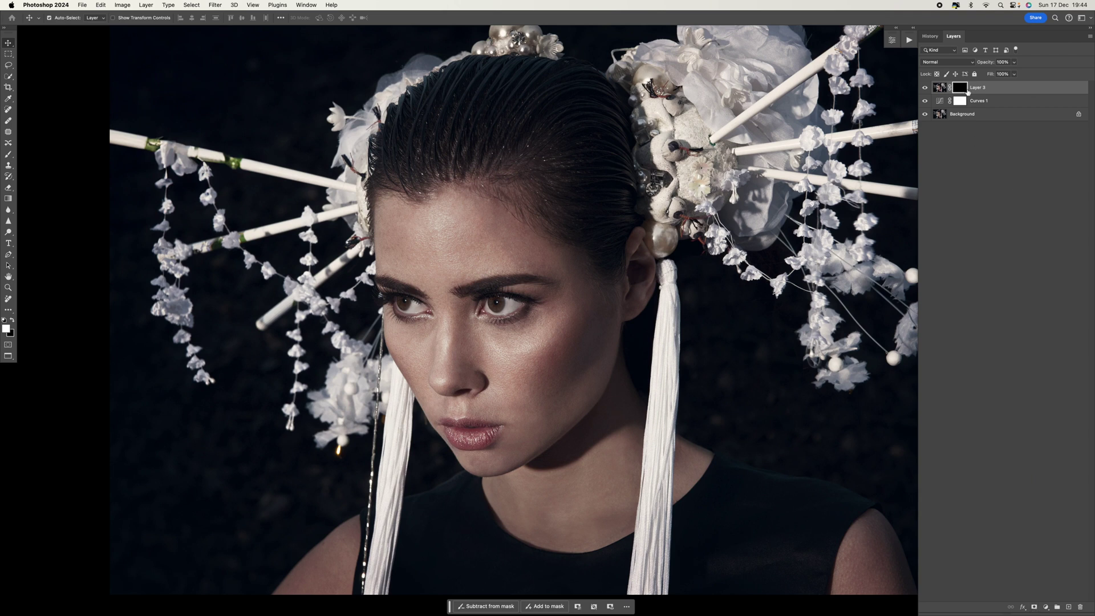
pyautogui.click(8, 155)
pyautogui.click(61, 19)
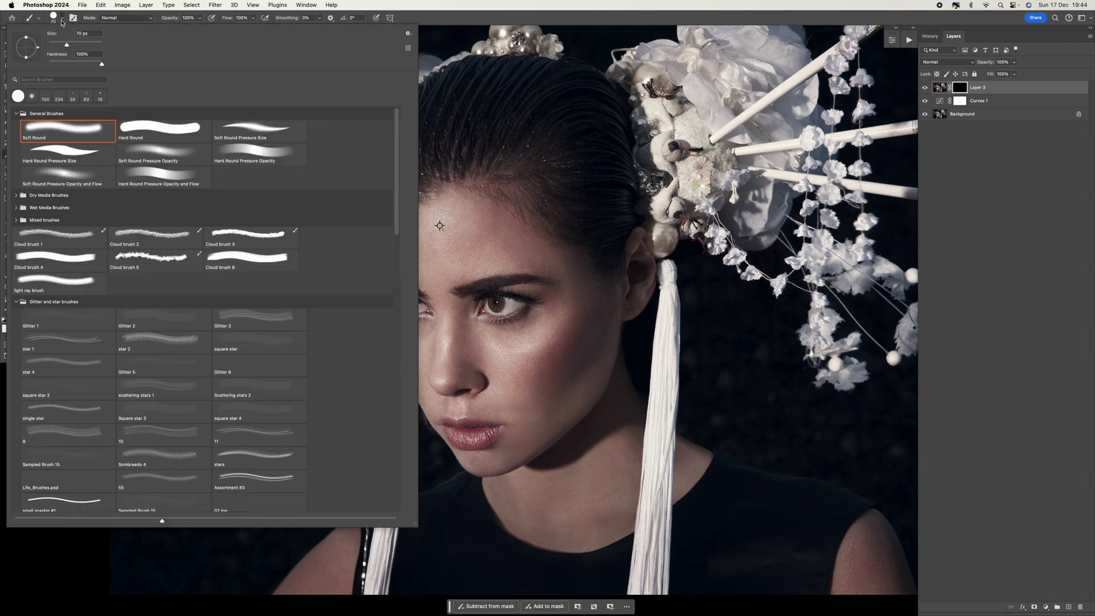
pyautogui.click(80, 54)
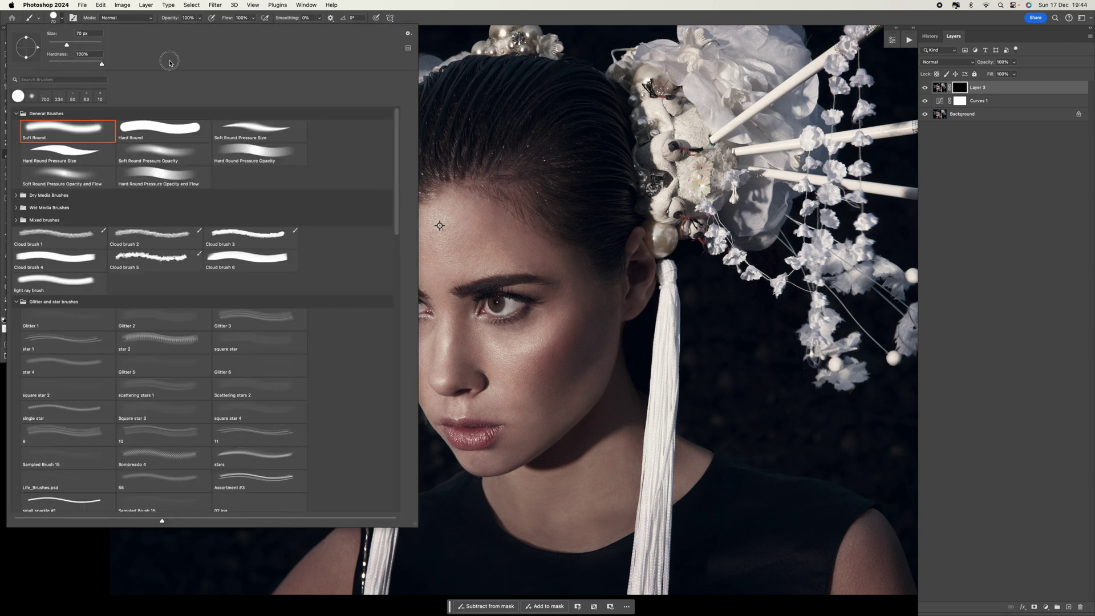
pyautogui.click(165, 21)
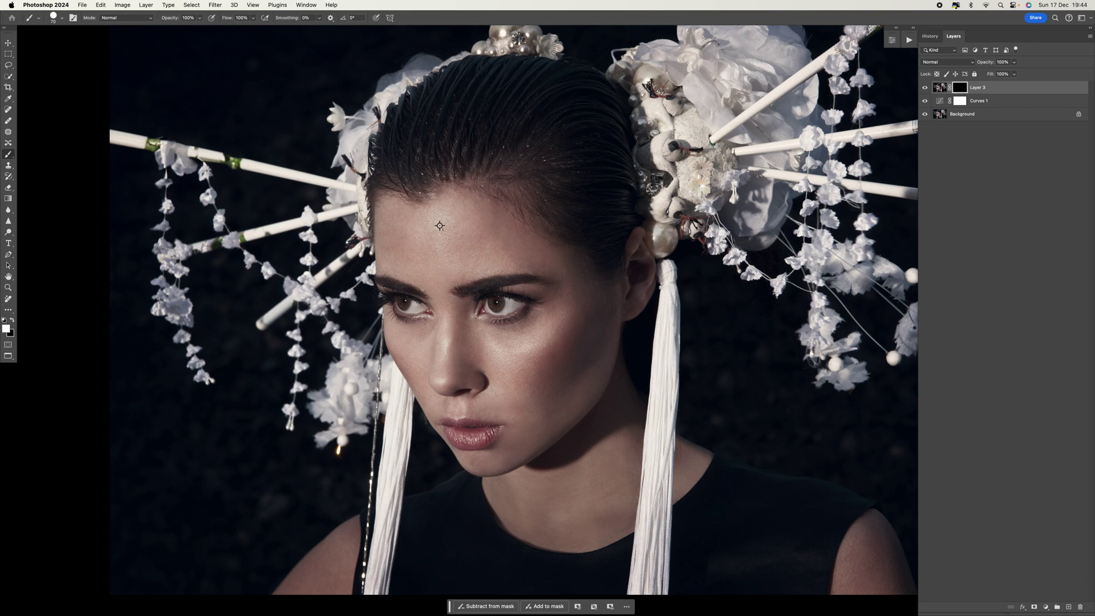
# Enlarge the brush to about 1300 px and paint white on the mask over the face to reveal the sharpening there
pyautogui.press(']')
pyautogui.press(']')
pyautogui.press(']')
pyautogui.press(']')
pyautogui.press(']')
pyautogui.press(']')
pyautogui.press(']')
pyautogui.press(']')
pyautogui.press(']')
pyautogui.press(']')
pyautogui.press(']')
pyautogui.press(']')
pyautogui.press(']')
pyautogui.press(']')
pyautogui.press(']')
pyautogui.press(']')
pyautogui.press(']')
pyautogui.press(']')
pyautogui.press(']')
pyautogui.press('[')
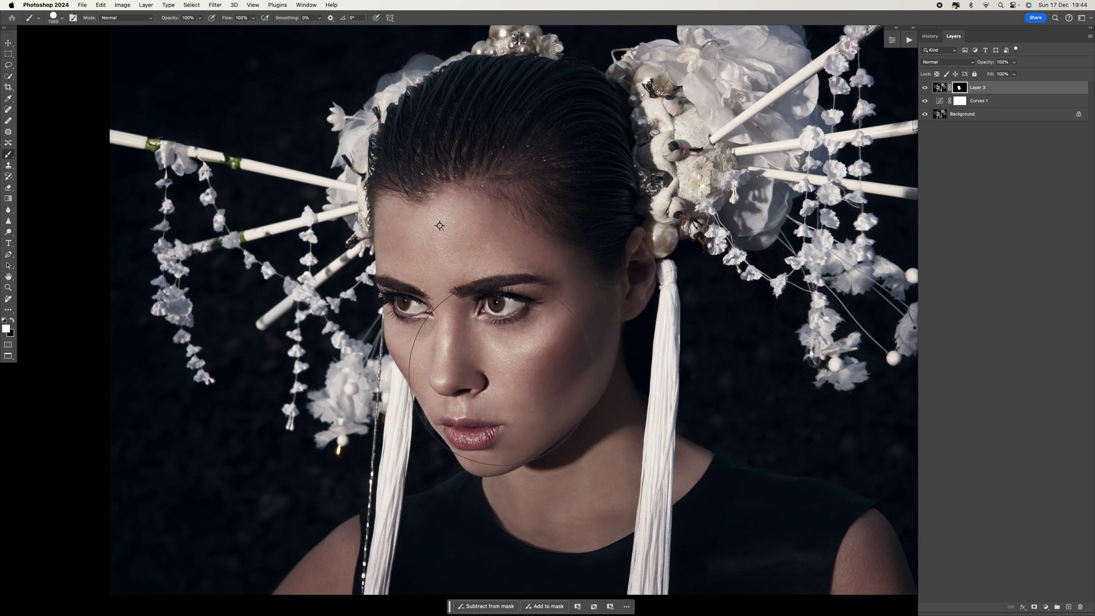
pyautogui.click(461, 283)
# Compare the face with and without Layer 3, and stamp all visible layers into another new layer on top
pyautogui.click(925, 88)
pyautogui.click(924, 88)
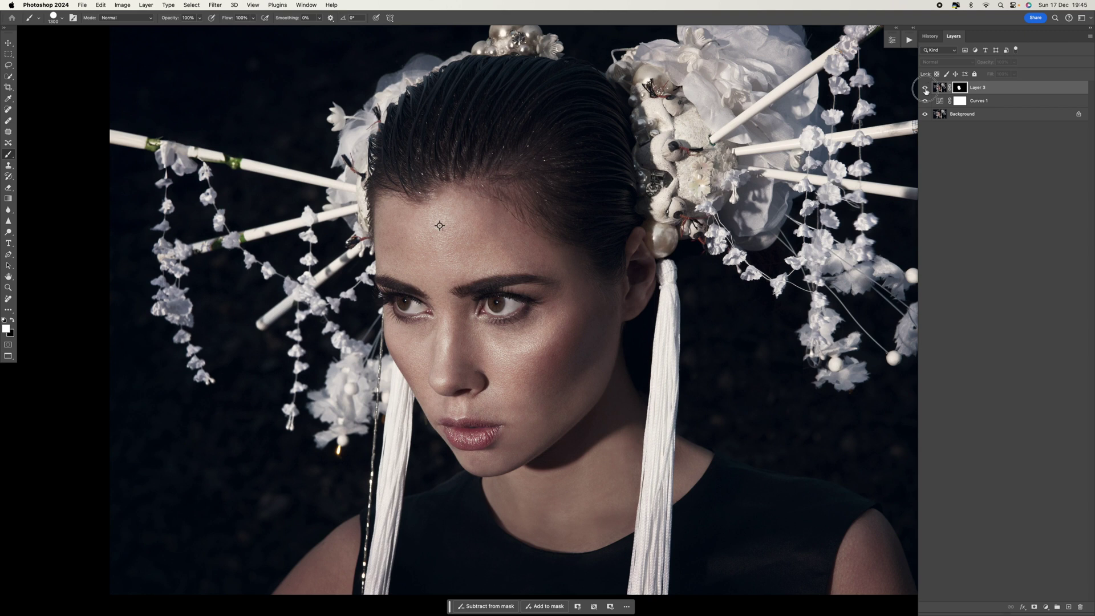
pyautogui.click(925, 88)
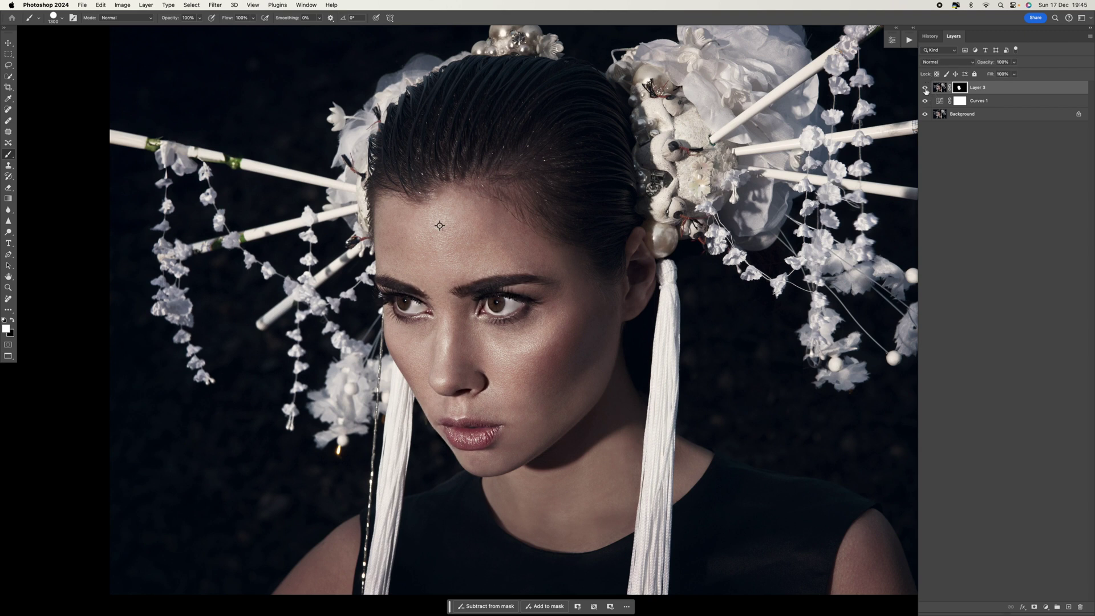
pyautogui.click(925, 88)
pyautogui.click(925, 88)
pyautogui.press('super+alt+shift+e')
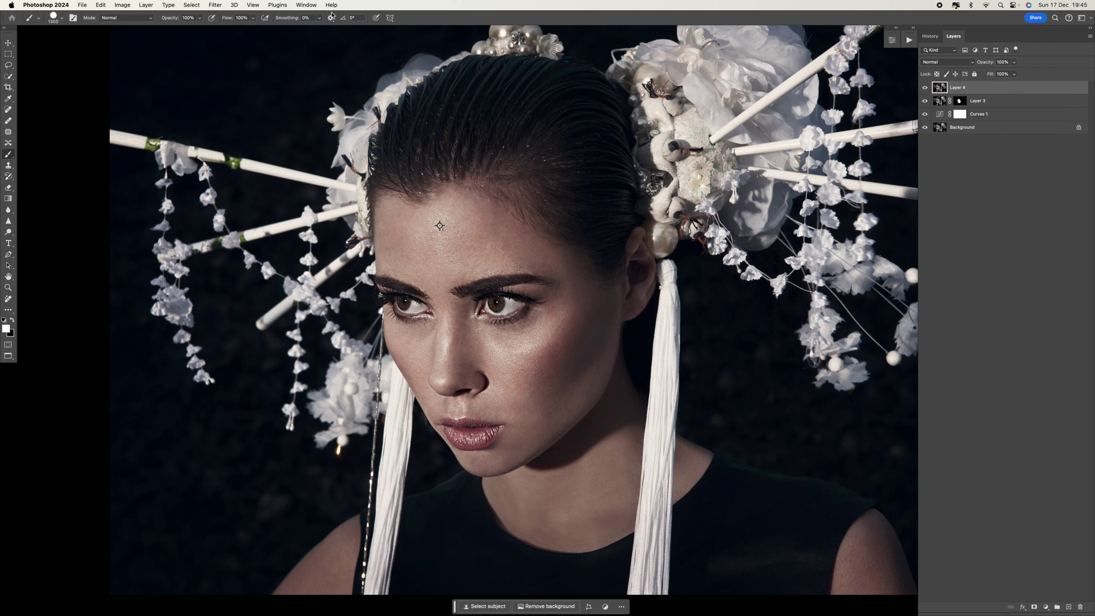
# Apply Unsharp Mask to Layer 4 with an amount of 10% and a radius of 10 pixels, checking the eye in the preview
pyautogui.click(217, 4)
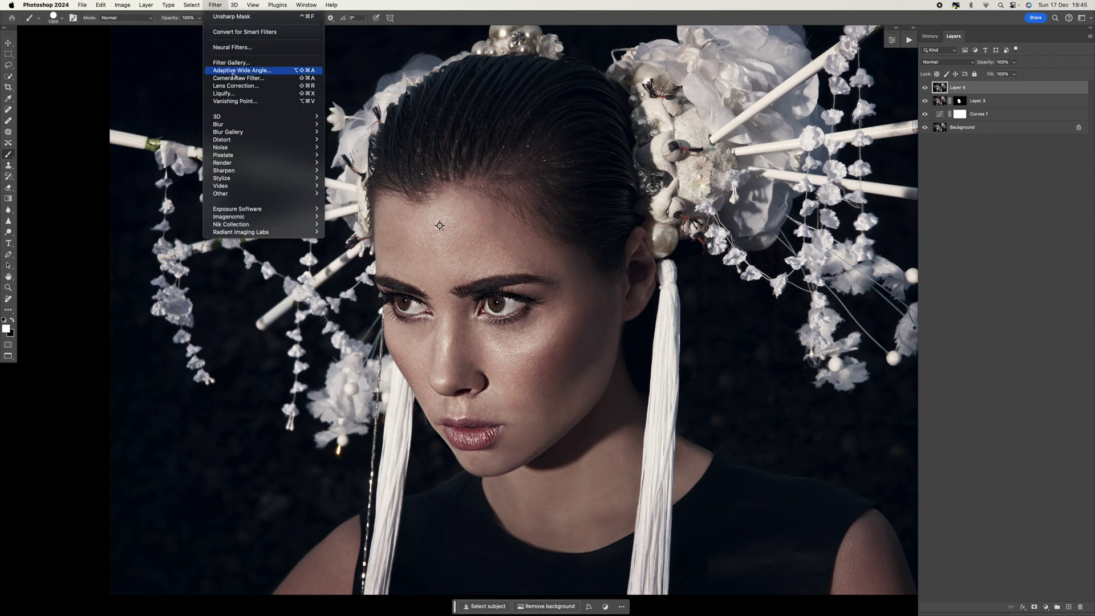
pyautogui.moveTo(246, 161)
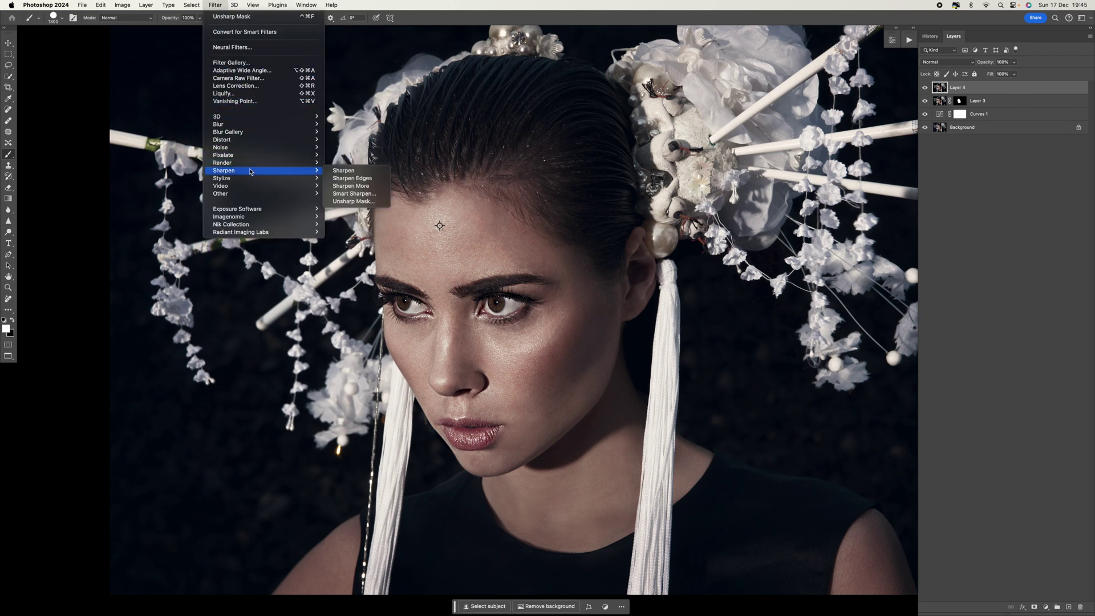
pyautogui.click(349, 201)
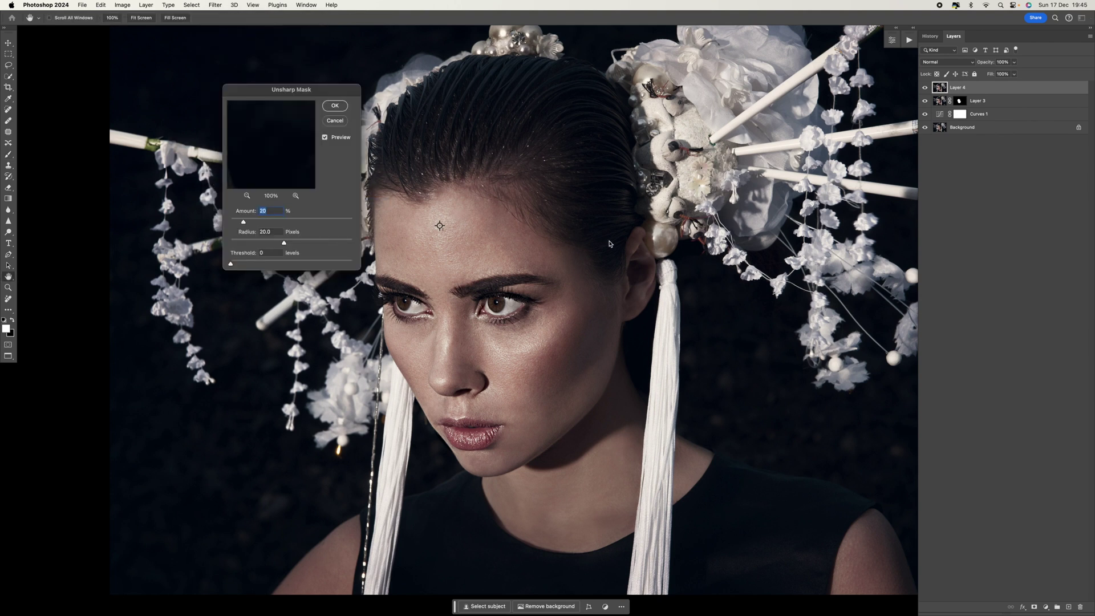
pyautogui.moveTo(244, 223); pyautogui.dragTo(257, 244)
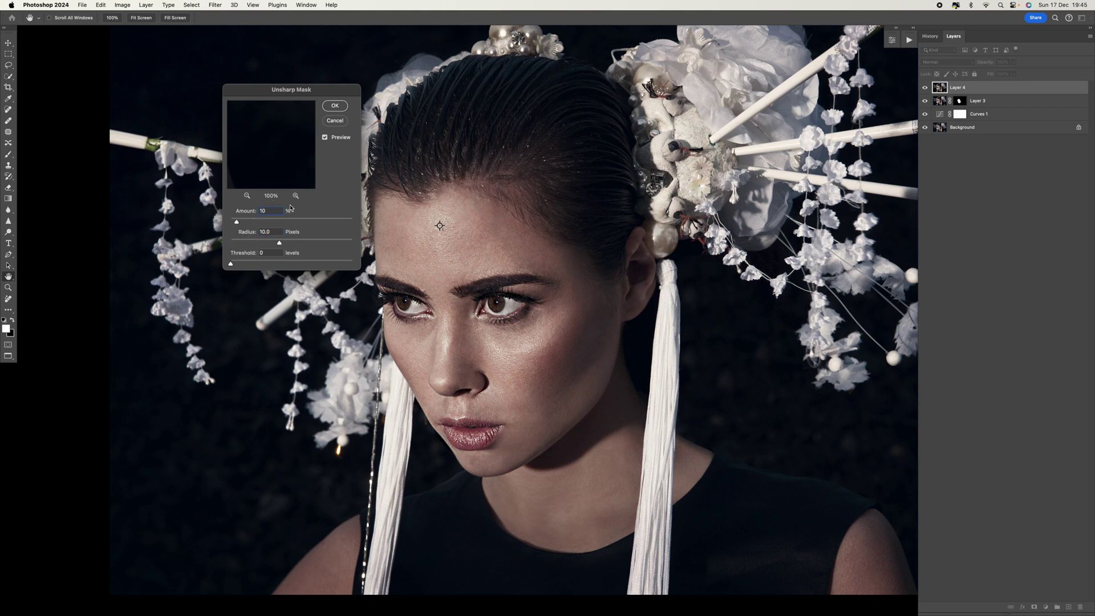
pyautogui.click(413, 302)
pyautogui.click(278, 141)
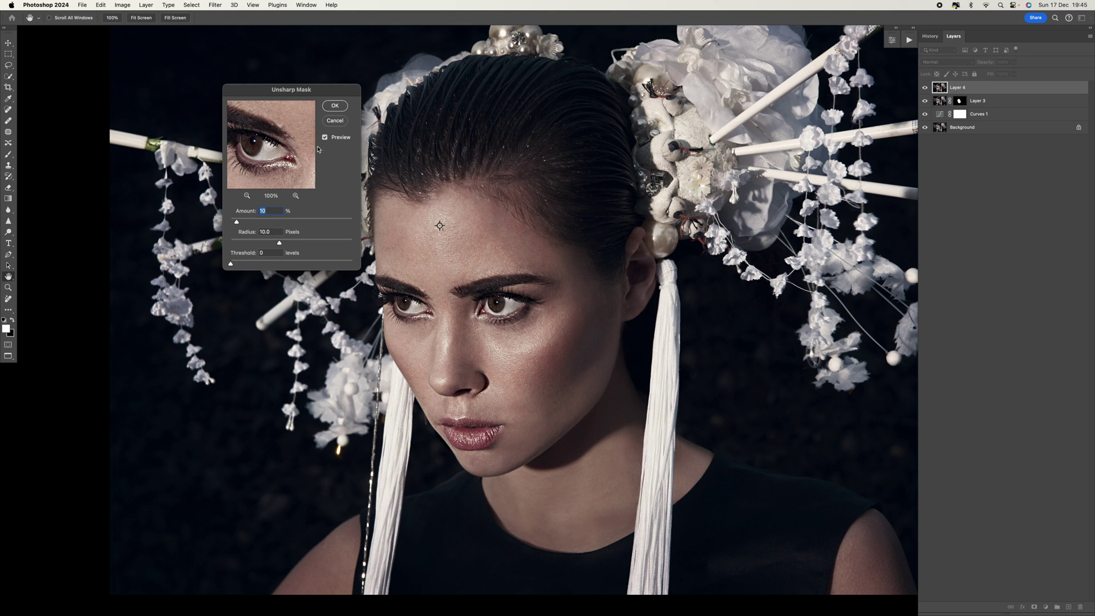
pyautogui.click(335, 106)
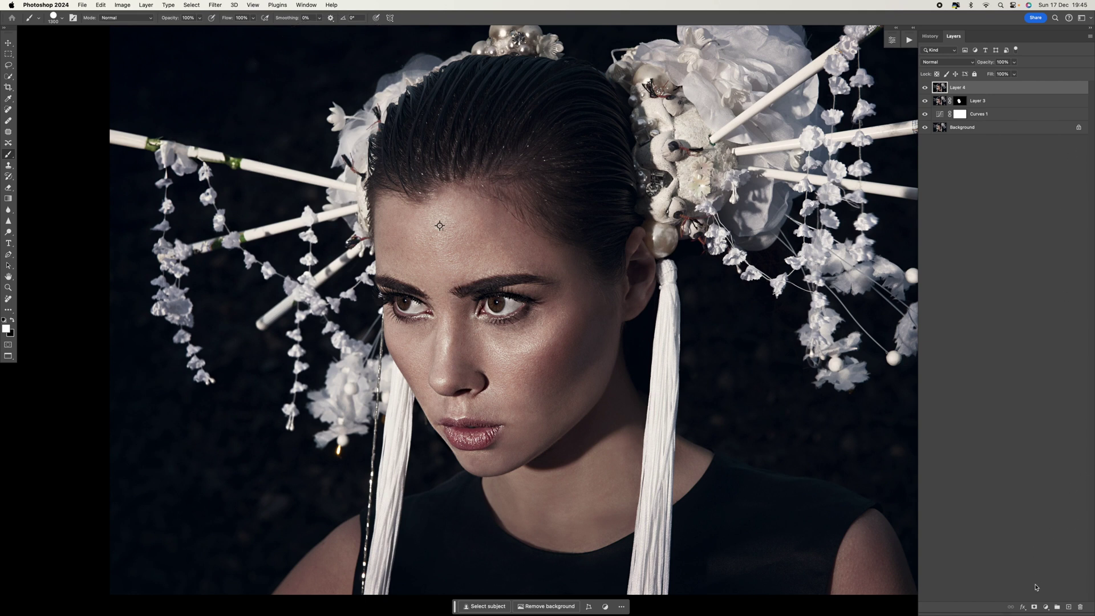
# Hide Layer 4 behind a black mask, reduce the brush size, and paint white over the eyes, nose and lips
pyautogui.keyDown('alt'); pyautogui.click(1034, 607); pyautogui.keyUp('alt')
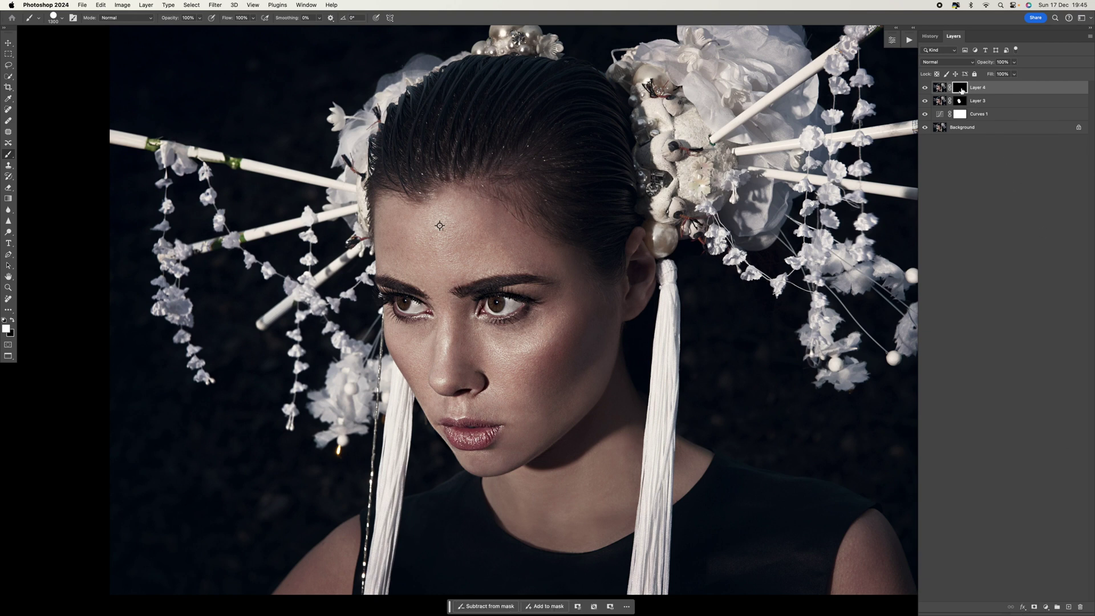
pyautogui.press('[')
pyautogui.press('[')
pyautogui.press('[')
pyautogui.press('[')
pyautogui.press('[')
pyautogui.press('[')
pyautogui.press('[')
pyautogui.press('[')
pyautogui.press('[')
pyautogui.press('[')
pyautogui.press('super+equal')
pyautogui.press(']')
pyautogui.press(']')
pyautogui.press(']')
pyautogui.press(']')
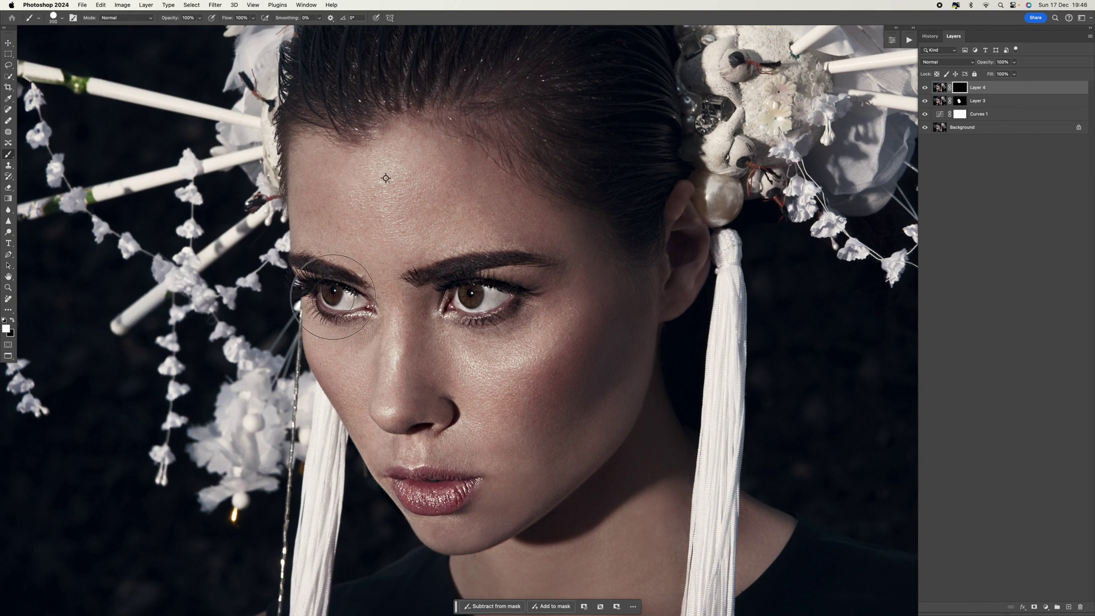
pyautogui.press(']')
pyautogui.press(']')
pyautogui.moveTo(412, 403)
pyautogui.mouseDown()
pyautogui.moveTo(399, 325)
pyautogui.moveTo(413, 490)
pyautogui.moveTo(448, 479)
pyautogui.mouseUp()
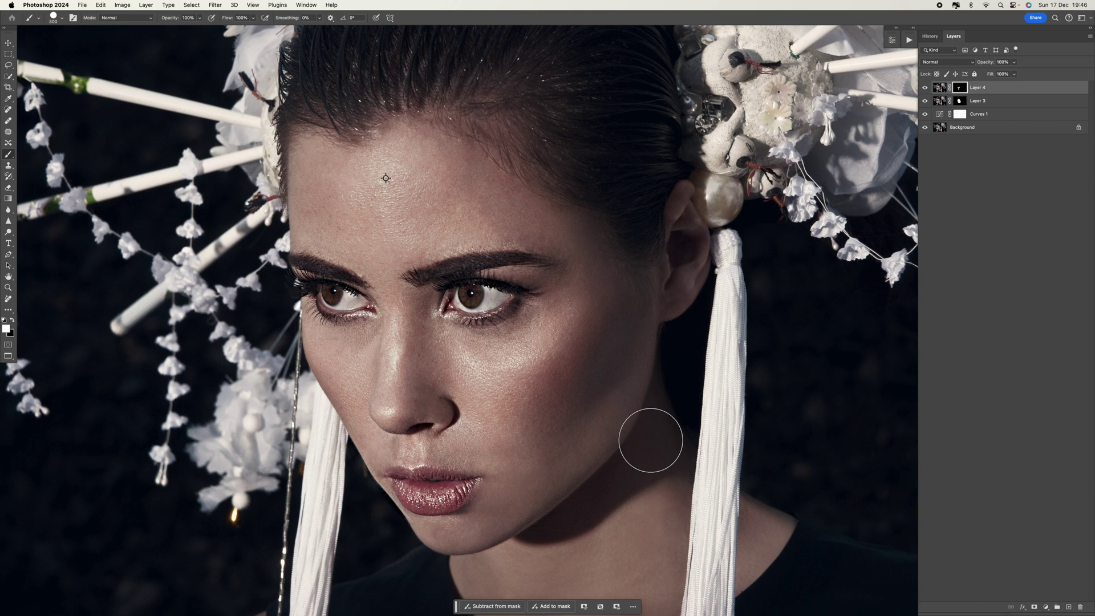
# Display the mask as a red overlay, paint the missed areas around the brows, nose and lips with a 175 px brush, and hide the overlay
pyautogui.press('\\')
pyautogui.press('[')
pyautogui.moveTo(440, 299)
pyautogui.mouseDown()
pyautogui.moveTo(342, 291)
pyautogui.moveTo(365, 294)
pyautogui.moveTo(320, 302)
pyautogui.moveTo(445, 301)
pyautogui.moveTo(478, 313)
pyautogui.moveTo(527, 269)
pyautogui.moveTo(494, 288)
pyautogui.moveTo(513, 283)
pyautogui.mouseUp()
pyautogui.press('[')
pyautogui.moveTo(413, 362)
pyautogui.mouseDown()
pyautogui.moveTo(387, 409)
pyautogui.moveTo(439, 410)
pyautogui.moveTo(423, 450)
pyautogui.moveTo(444, 481)
pyautogui.moveTo(466, 485)
pyautogui.moveTo(431, 479)
pyautogui.mouseUp()
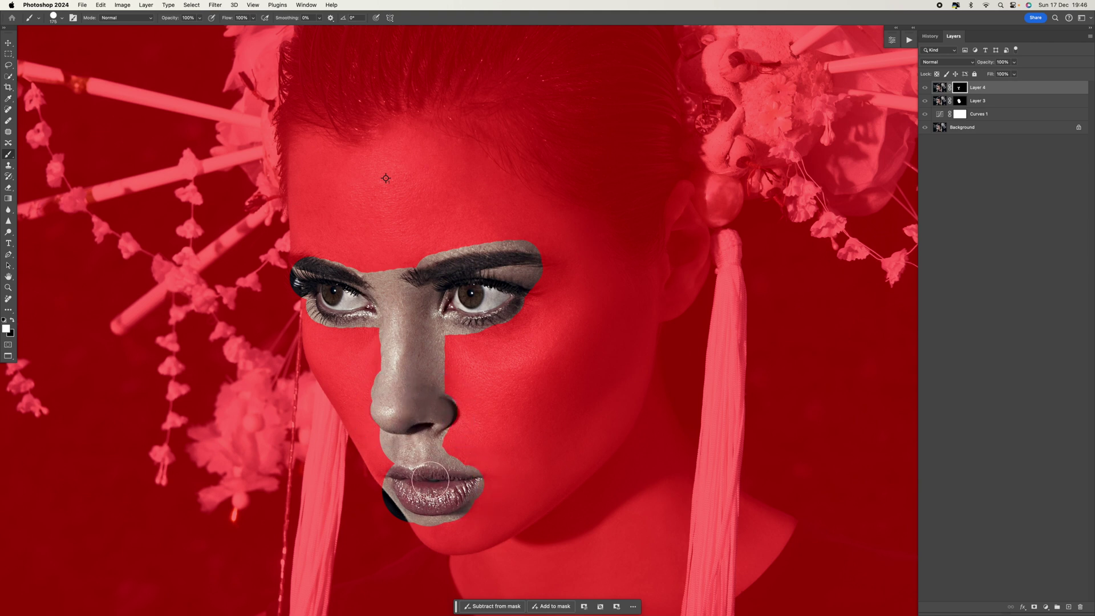
pyautogui.press('\\')
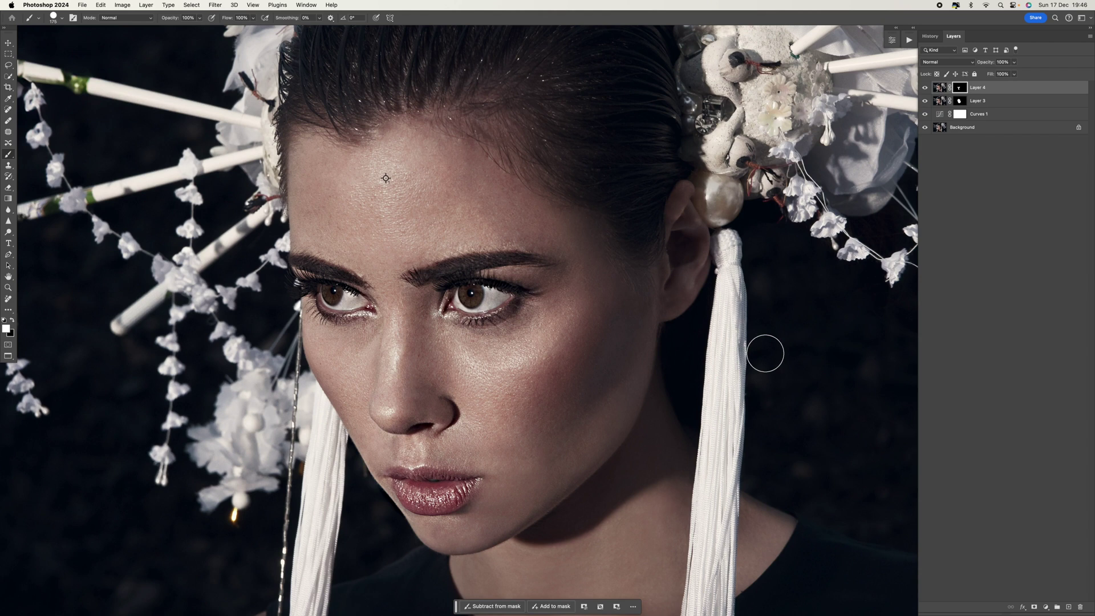
# Compare the face close up with and without the sharpening on Layer 3 and Layer 4
pyautogui.press('super+minus')
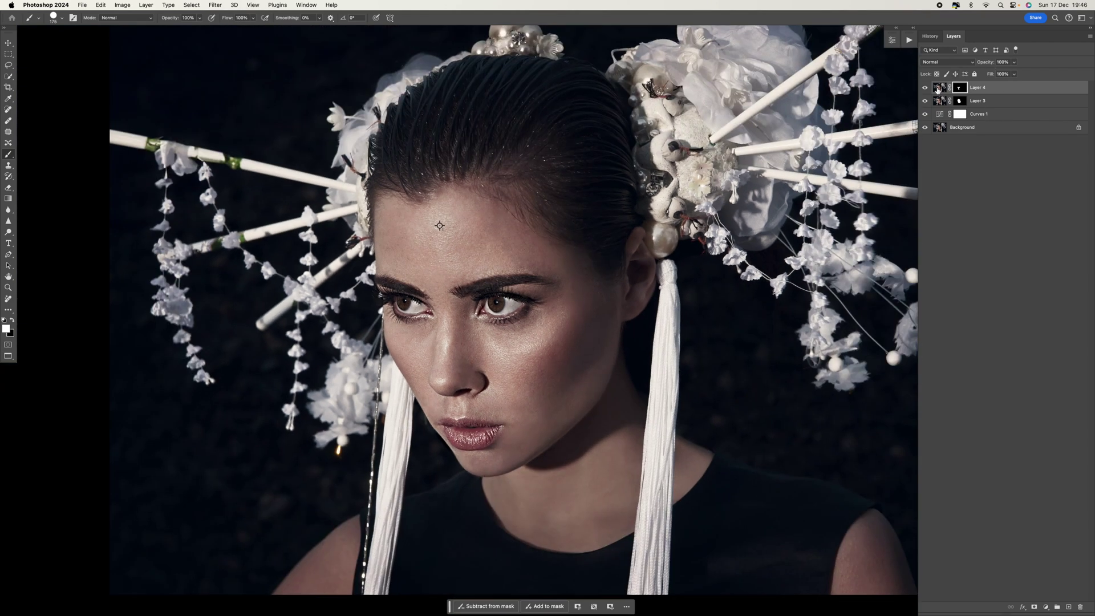
pyautogui.press('super+plus')
pyautogui.click(926, 88)
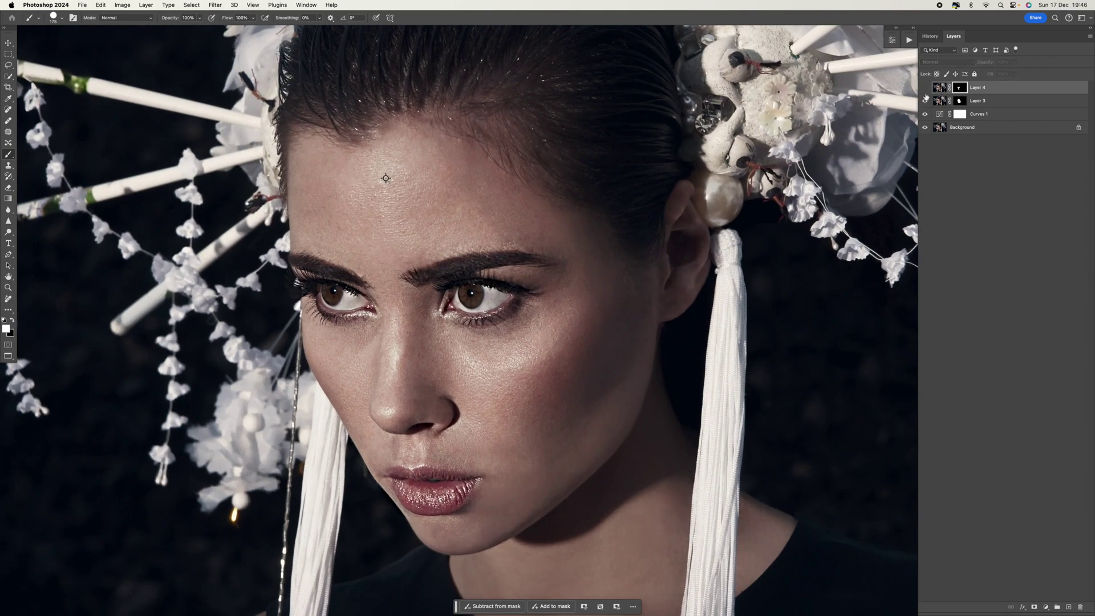
pyautogui.click(925, 101)
pyautogui.click(925, 101)
pyautogui.click(925, 89)
pyautogui.click(925, 90)
pyautogui.click(925, 89)
pyautogui.click(925, 101)
pyautogui.click(925, 101)
pyautogui.click(925, 88)
pyautogui.click(925, 88)
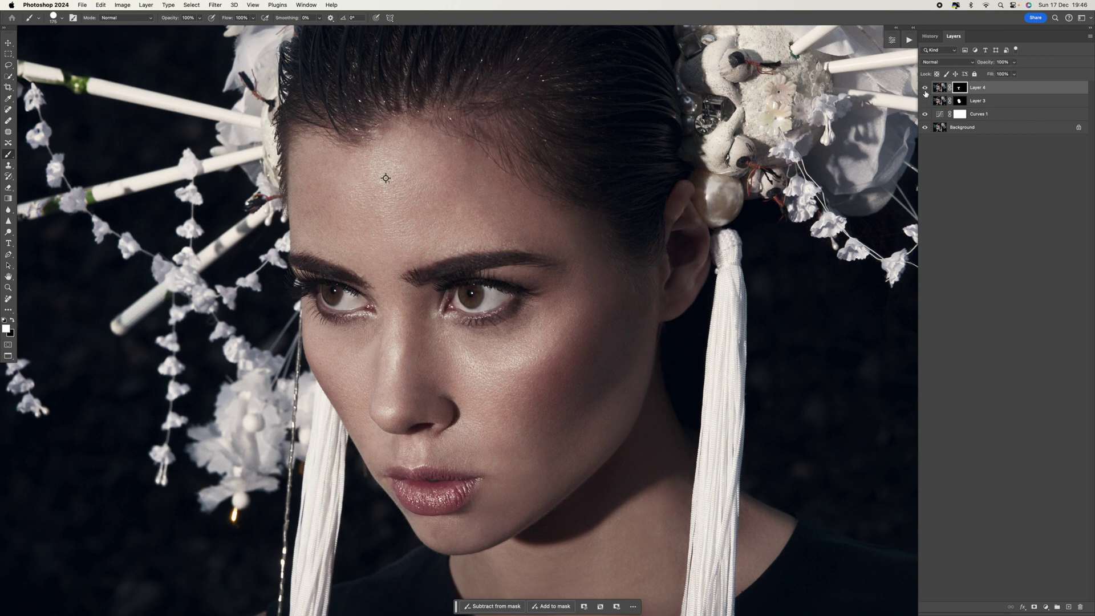
pyautogui.click(925, 101)
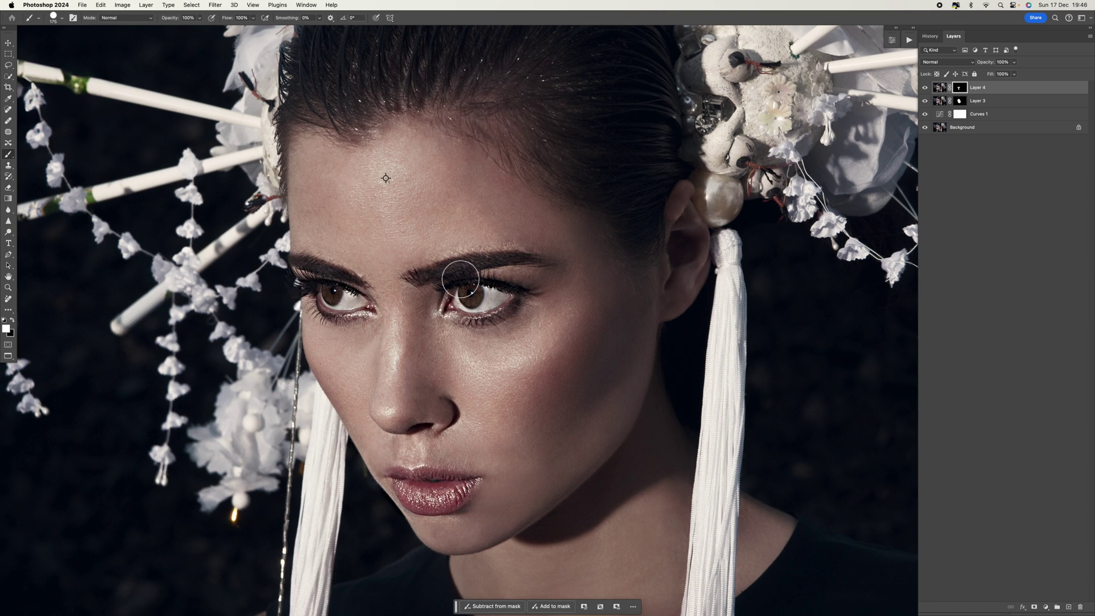
# Lower the opacity of Layer 3 and set the opacity of Layer 4 to 70%
pyautogui.click(958, 103)
pyautogui.click(1014, 62)
pyautogui.moveTo(1013, 72)
pyautogui.mouseDown()
pyautogui.moveTo(970, 78)
pyautogui.moveTo(1016, 73)
pyautogui.moveTo(974, 78)
pyautogui.moveTo(1004, 79)
pyautogui.mouseUp()
pyautogui.click(990, 90)
pyautogui.hotkey('alt', '[')
pyautogui.click(946, 89)
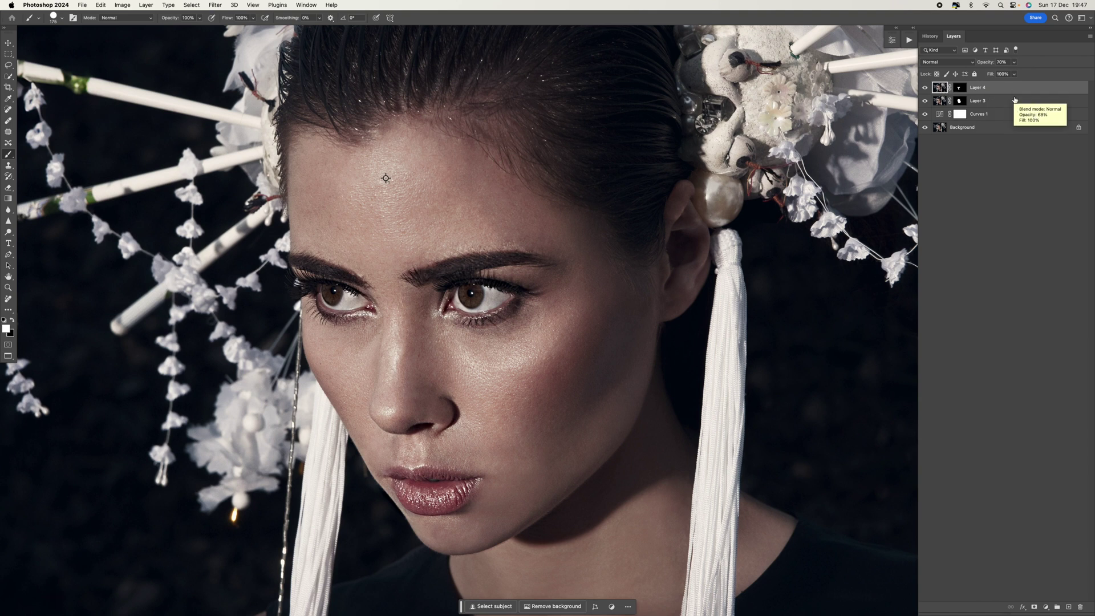
# Group Layer 3 and Layer 4, and compare the face with and without the group
pyautogui.keyDown('shift'); pyautogui.click(997, 106); pyautogui.keyUp('shift')
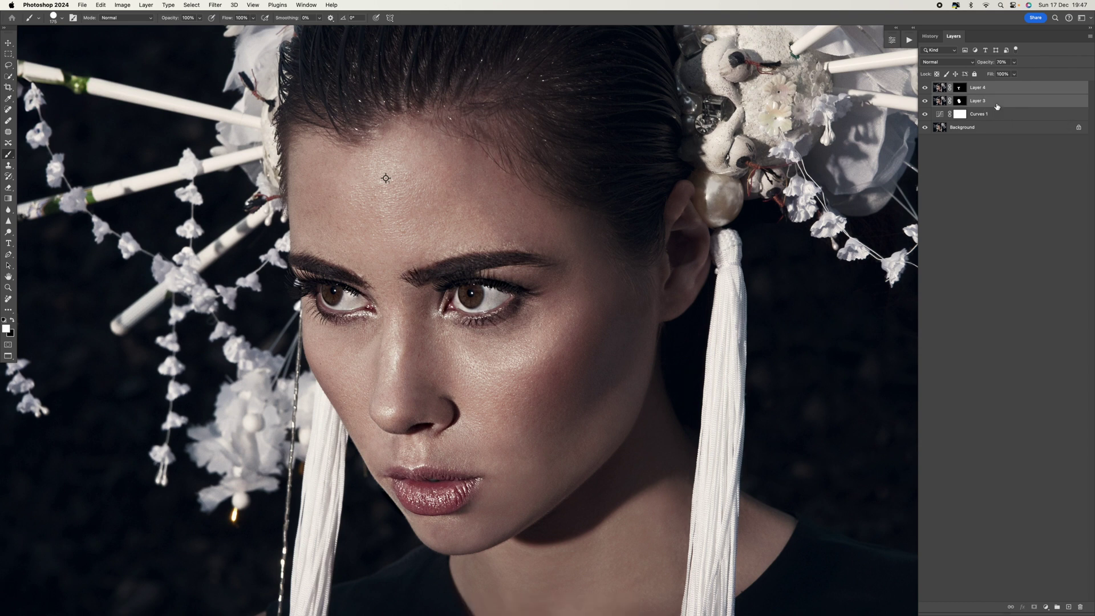
pyautogui.press('super+g')
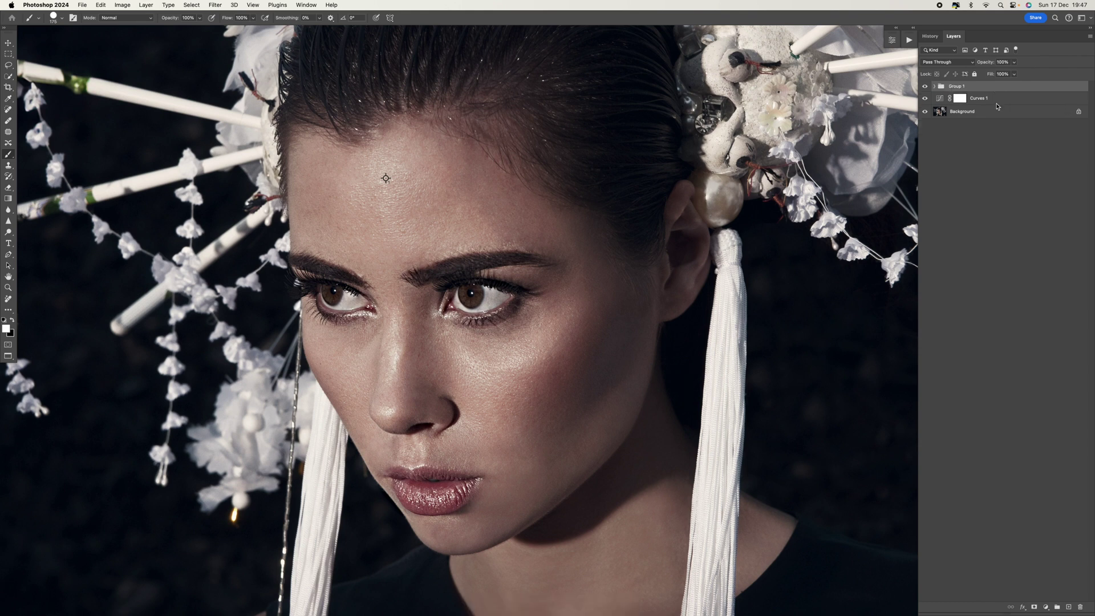
pyautogui.click(925, 88)
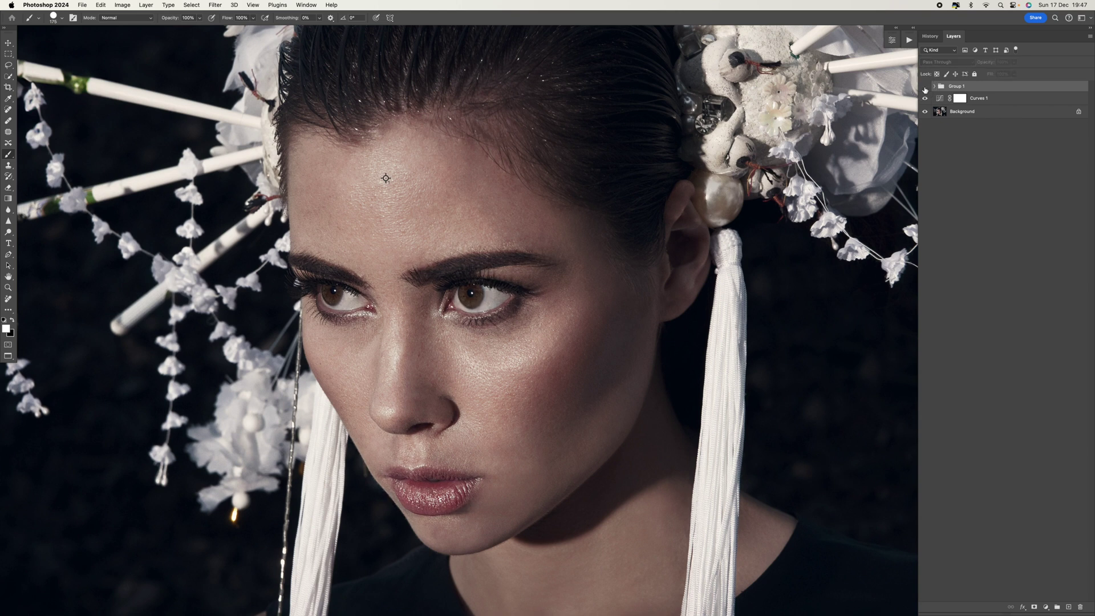
pyautogui.click(925, 88)
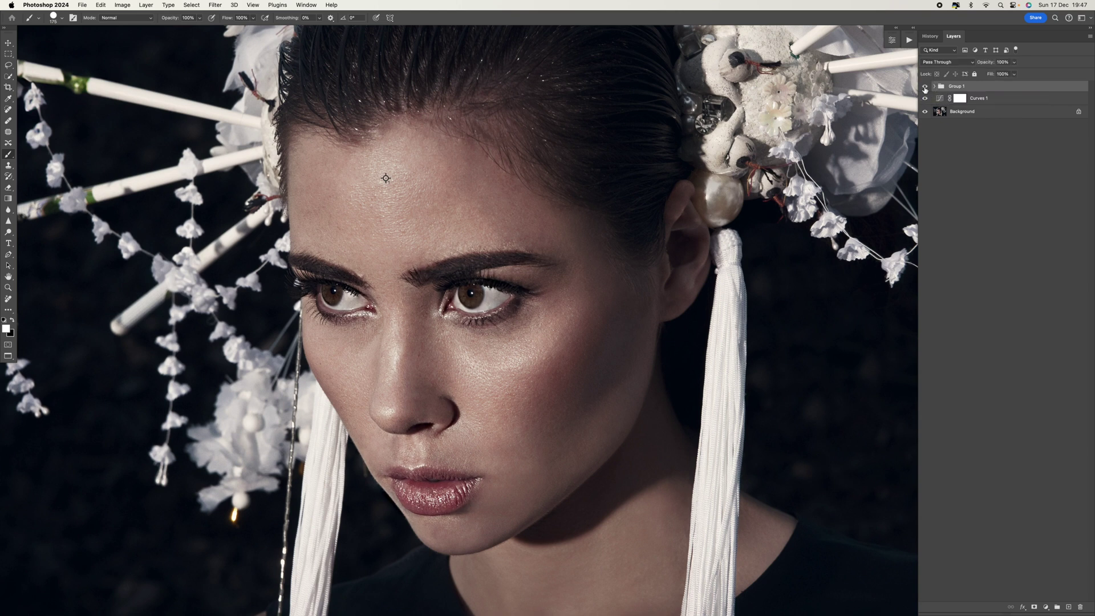
pyautogui.click(925, 87)
pyautogui.click(925, 86)
# Lower the opacity of the sharpening group and check its effect on the portrait
pyautogui.moveTo(1016, 65)
pyautogui.mouseDown()
pyautogui.moveTo(972, 76)
pyautogui.moveTo(1020, 74)
pyautogui.moveTo(998, 74)
pyautogui.mouseUp()
pyautogui.click(925, 86)
pyautogui.click(926, 87)
pyautogui.press('super+0')
pyautogui.press('super+plus')
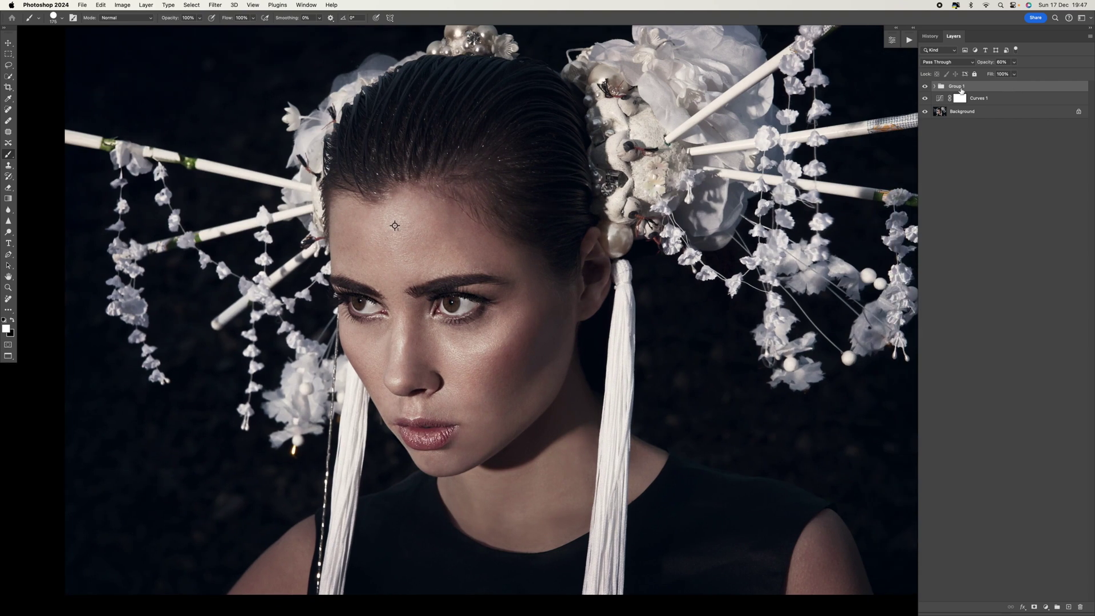
# Compare the portrait with and without the sharpening group, both in the wider view and close up
pyautogui.click(925, 86)
pyautogui.click(925, 87)
pyautogui.click(924, 86)
pyautogui.click(925, 87)
pyautogui.press('super+plus')
pyautogui.click(924, 87)
pyautogui.click(925, 86)
pyautogui.press('super+minus')
# Switch to the Move tool, hide the marker on the forehead, and compare the face close up with and without the group
pyautogui.click(8, 44)
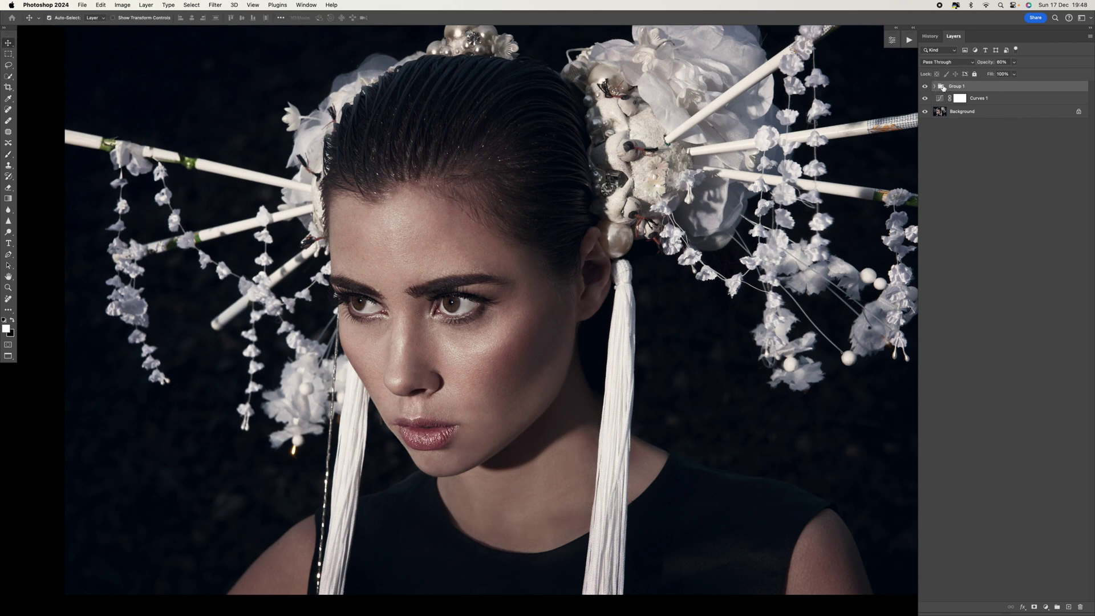
pyautogui.press('super+h')
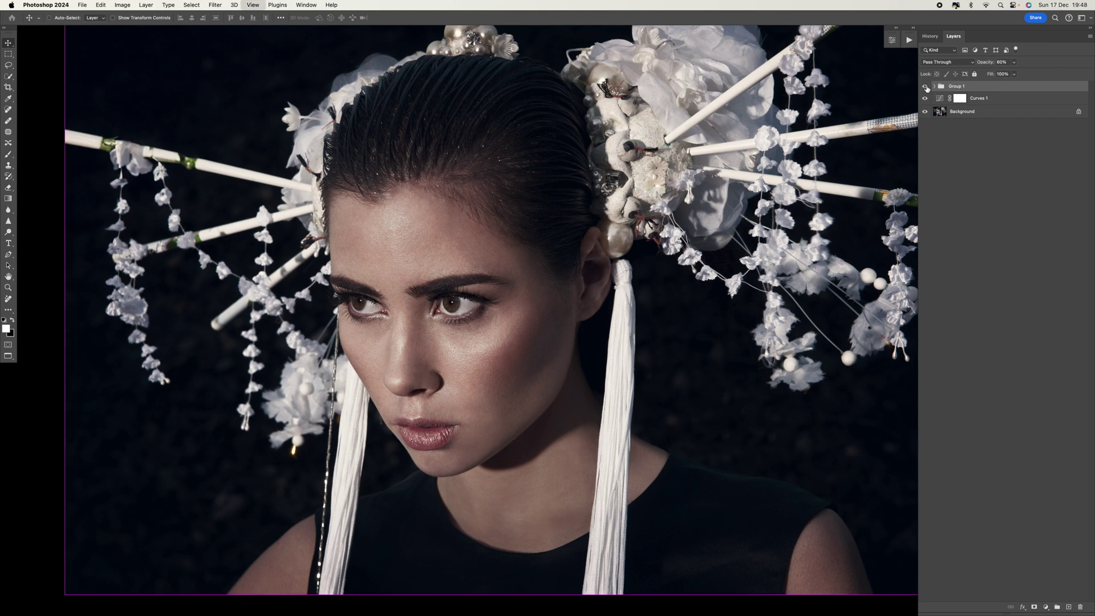
pyautogui.press('super+plus')
pyautogui.click(924, 86)
pyautogui.click(925, 86)
pyautogui.click(925, 86)
pyautogui.click(925, 86)
pyautogui.press('super+minus')
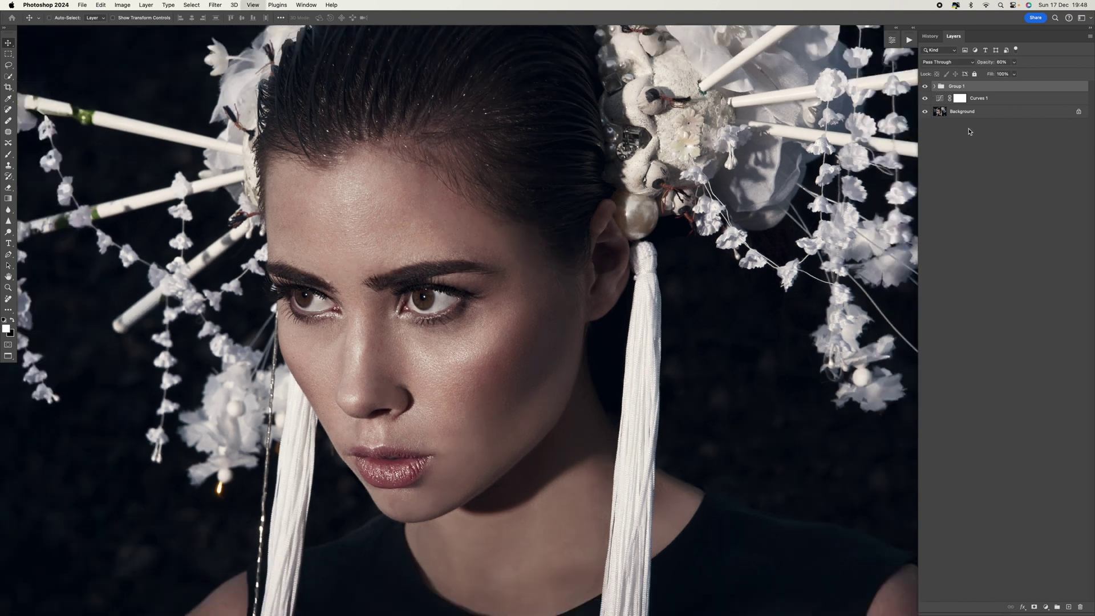
# Set the sharpening group's opacity to 38% and compare the portrait with and without it
pyautogui.press('super+minus')
pyautogui.click(1013, 62)
pyautogui.moveTo(1014, 73); pyautogui.dragTo(1005, 76)
pyautogui.click(925, 86)
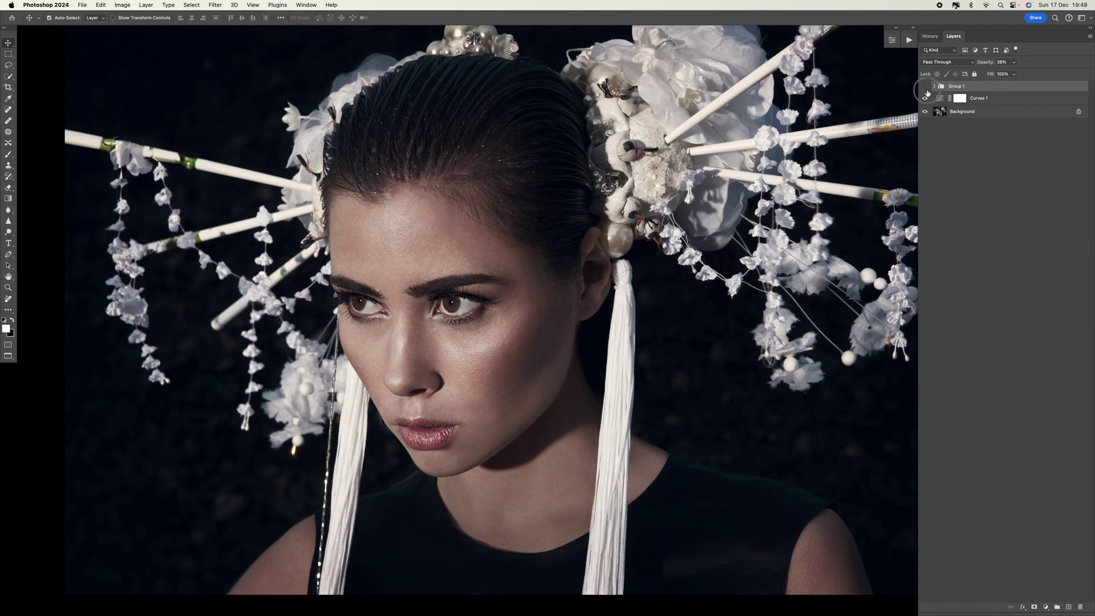
pyautogui.click(925, 86)
pyautogui.click(925, 88)
pyautogui.click(925, 88)
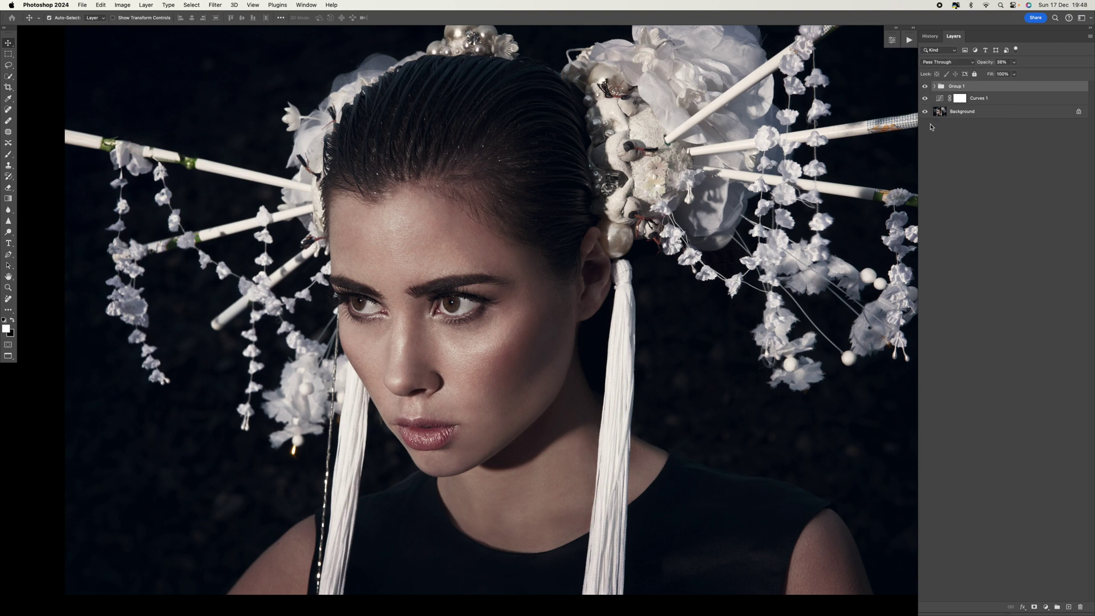